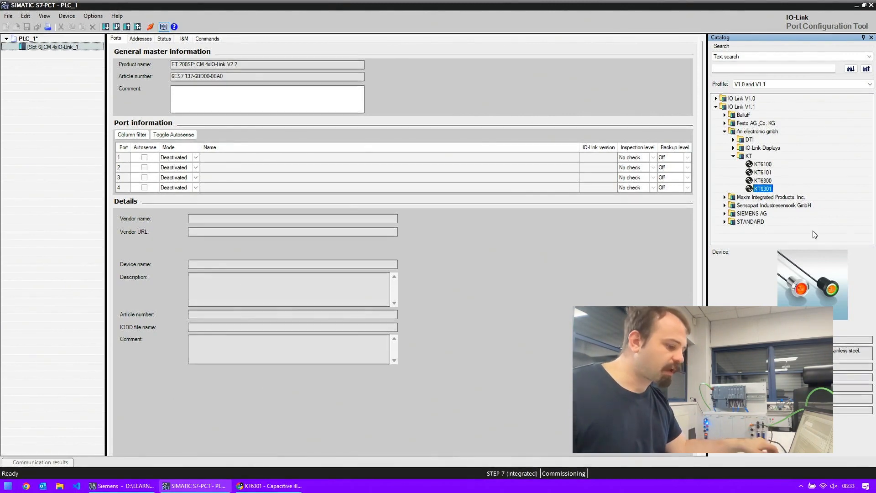
Select the KT6301 in the device catalog and locate its IODD download on the ifm product page in the browser
{"action": "left_click", "coordinate": [763, 180]}
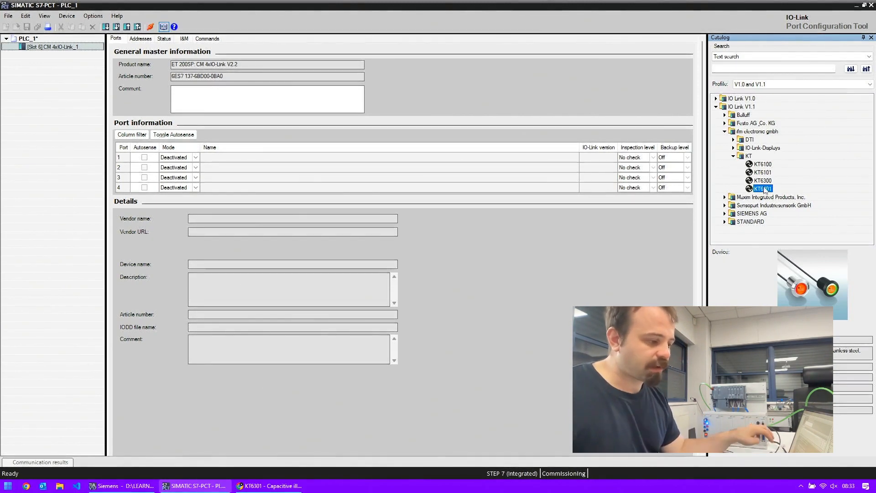
{"action": "left_click", "coordinate": [763, 188]}
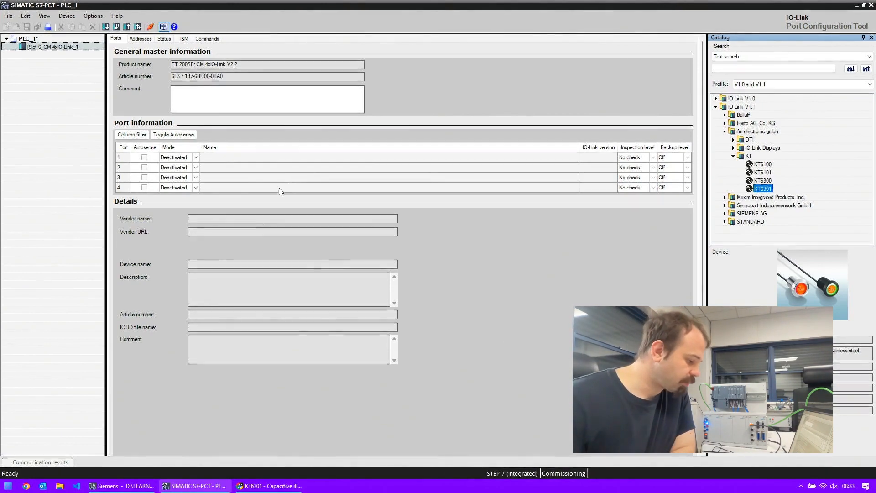
{"action": "left_click", "coordinate": [265, 485]}
{"action": "scroll", "coordinate": [278, 374], "scroll_direction": "up", "scroll_amount": 10}
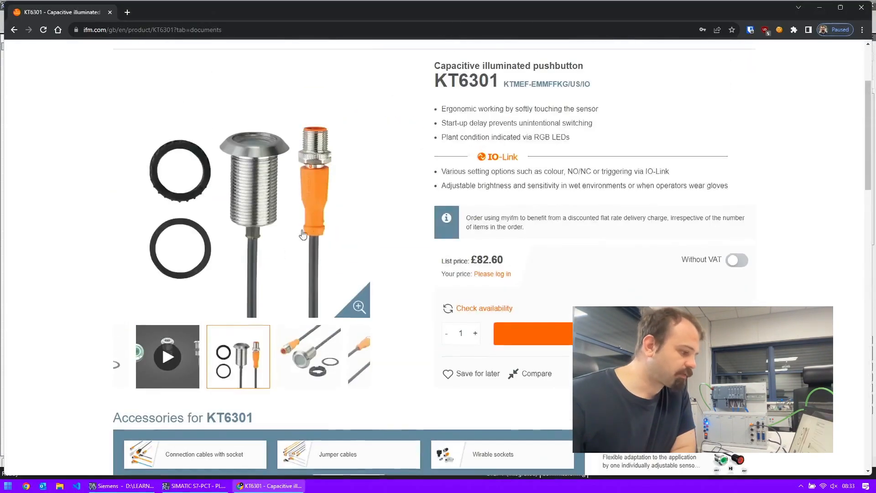
{"action": "scroll", "coordinate": [378, 233], "scroll_direction": "down", "scroll_amount": 9}
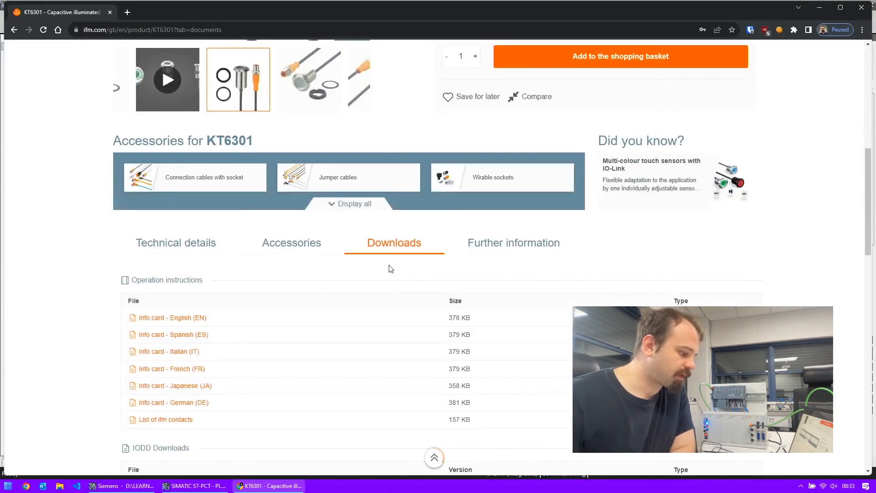
{"action": "scroll", "coordinate": [198, 225], "scroll_direction": "down", "scroll_amount": 3}
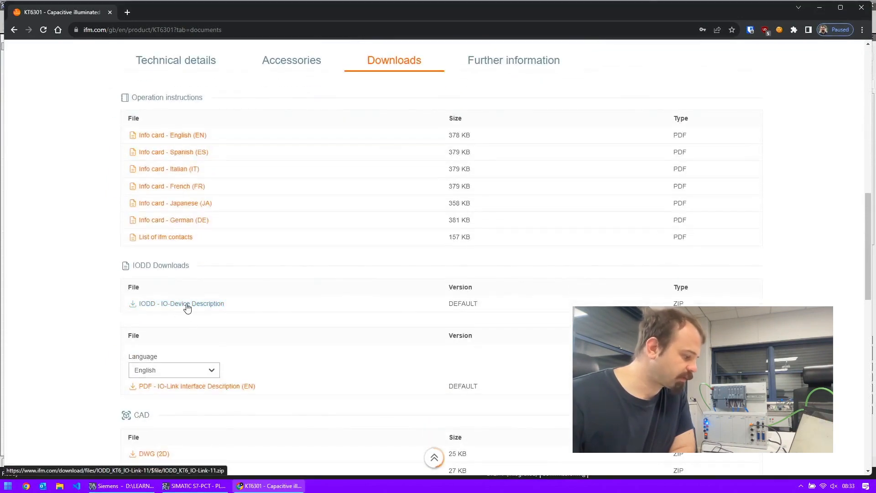
Switch back to S7-PCT, assign the catalog's KT6301 to port 1 of the IO-Link master, and display the device's parameters
{"action": "left_click", "coordinate": [194, 486]}
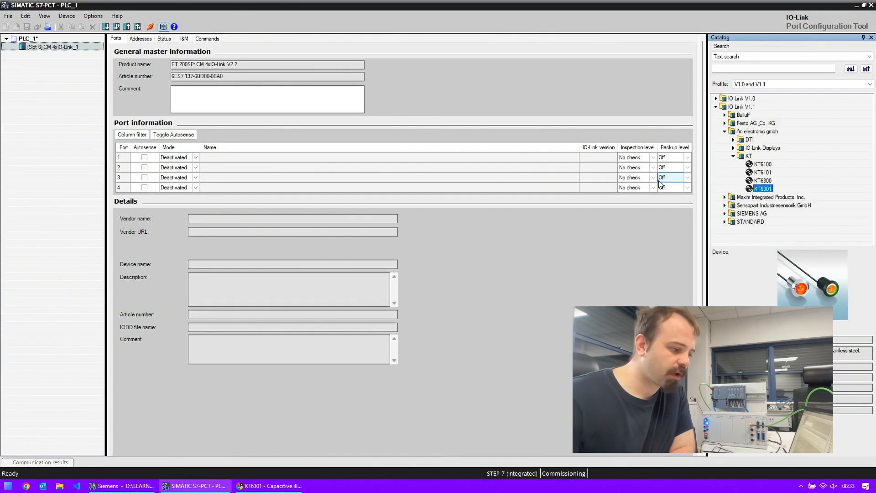
{"action": "left_click_drag", "start_coordinate": [765, 192], "coordinate": [358, 166]}
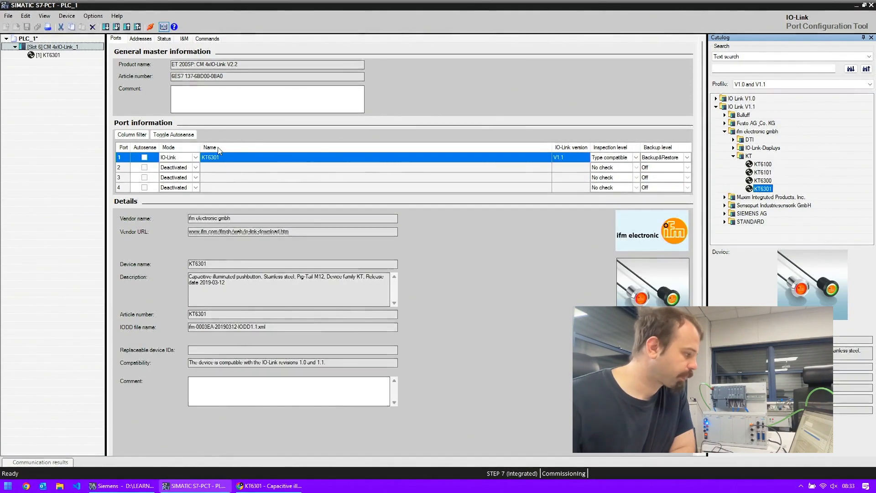
{"action": "left_click", "coordinate": [61, 56]}
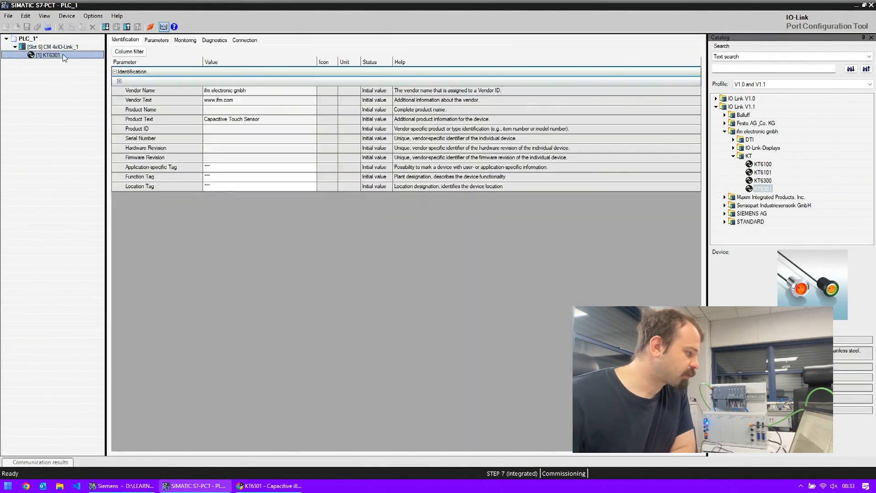
{"action": "left_click", "coordinate": [160, 41]}
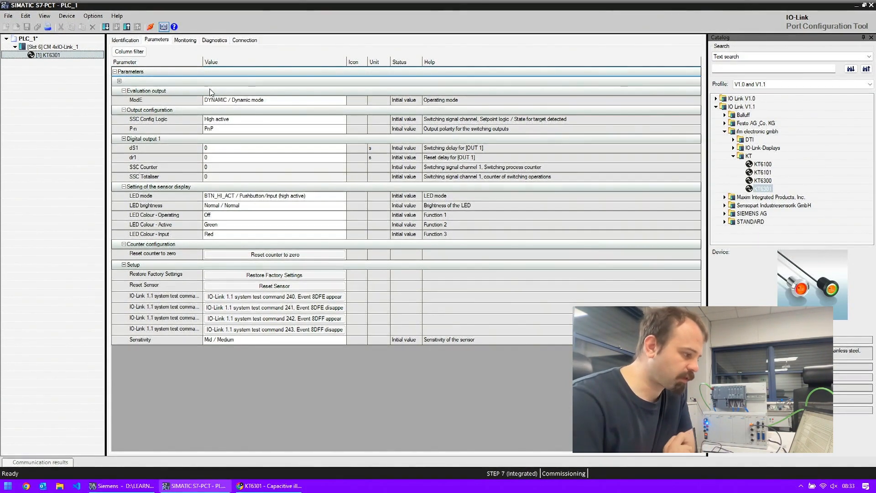
Open the English info card on the KT6301 page in the browser and examine the Dynamic and Static operating modes
{"action": "left_click", "coordinate": [269, 486]}
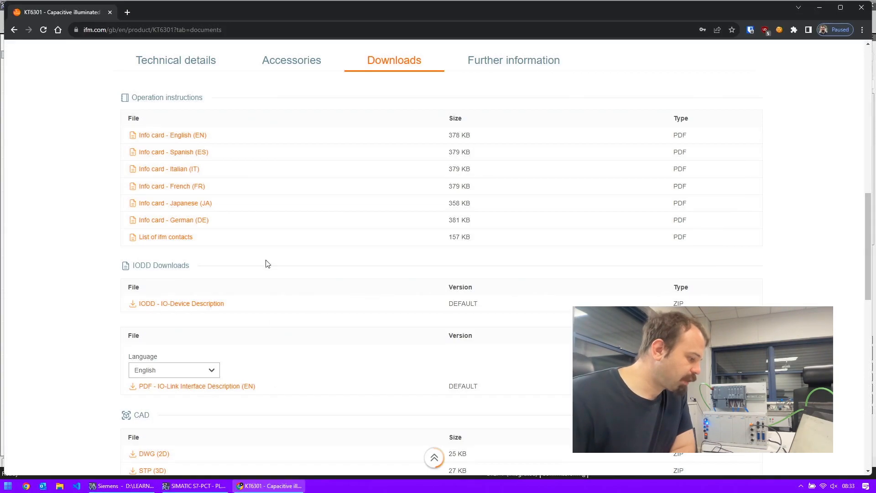
{"action": "left_click", "coordinate": [176, 137]}
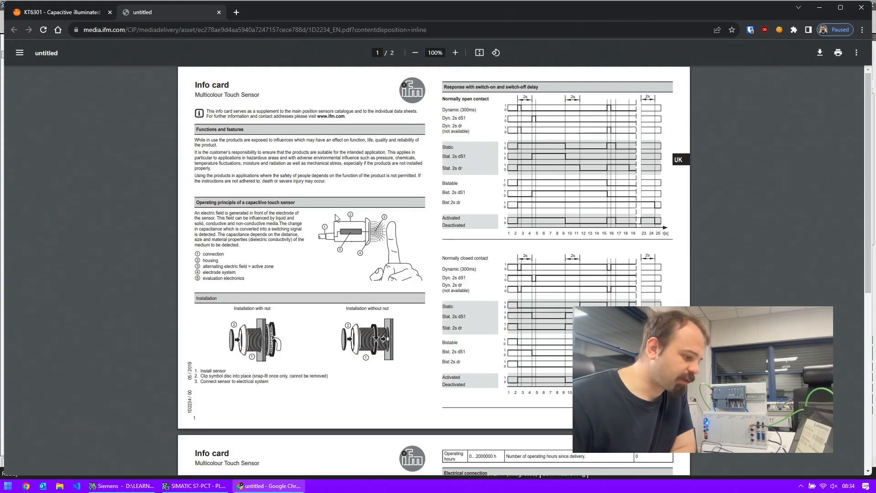
{"action": "scroll", "coordinate": [335, 217], "scroll_direction": "down", "scroll_amount": 6}
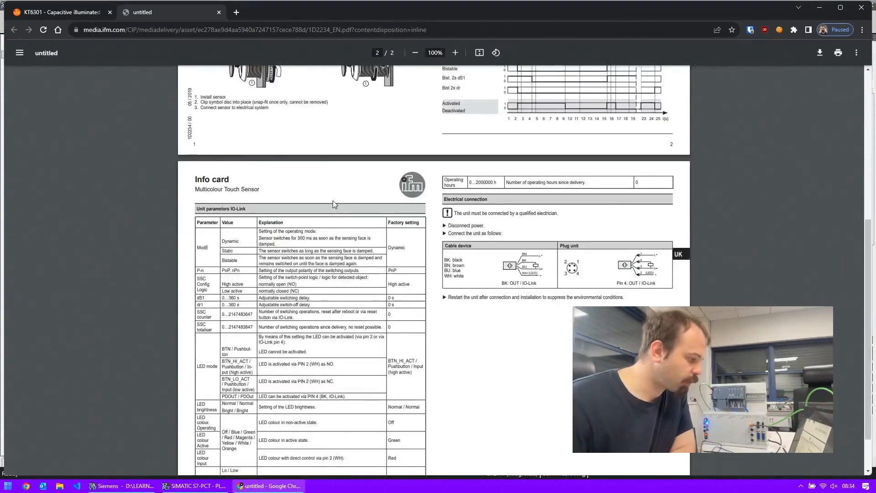
{"action": "scroll", "coordinate": [333, 201], "scroll_direction": "down", "scroll_amount": 1}
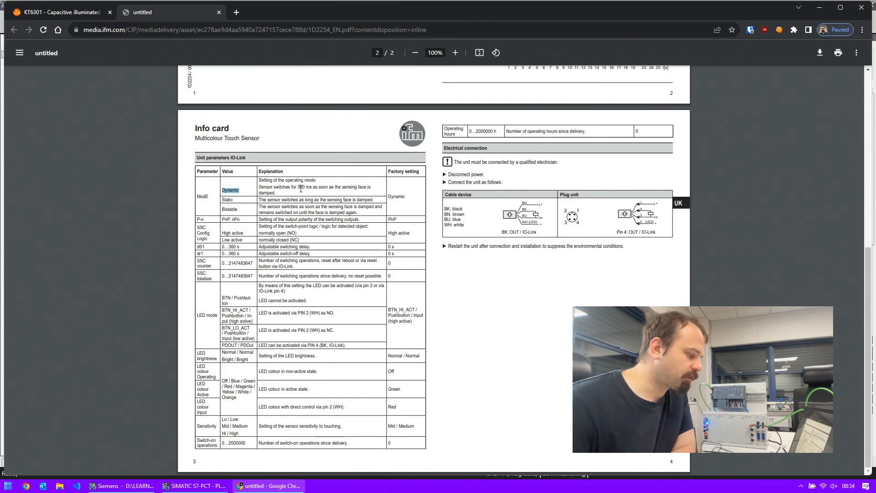
{"action": "left_click_drag", "start_coordinate": [308, 189], "coordinate": [312, 188]}
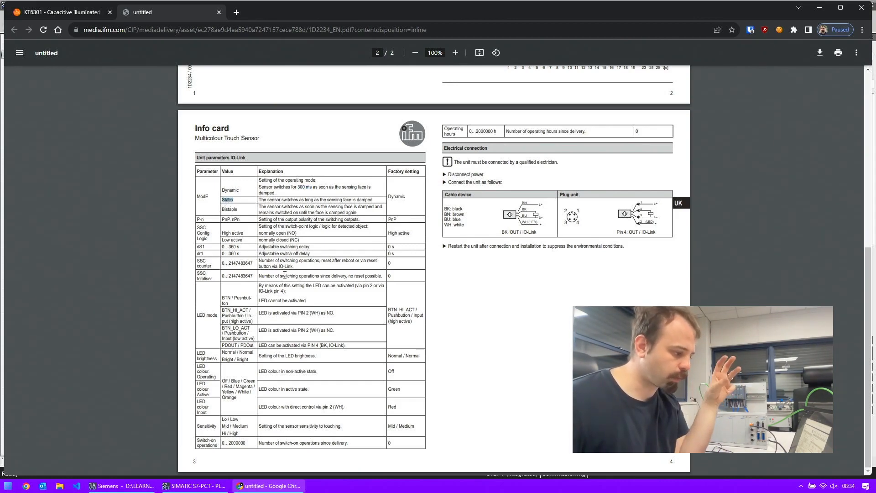
Return to S7-PCT and load the configuration of the CM 4xIO-Link_1 master together with its connected device
{"action": "left_click", "coordinate": [186, 489]}
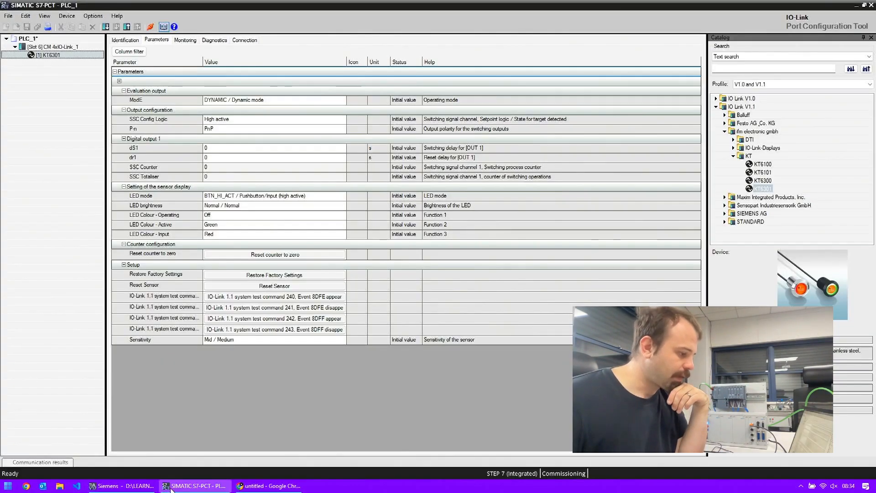
{"action": "left_click", "coordinate": [52, 47]}
{"action": "left_click", "coordinate": [116, 27]}
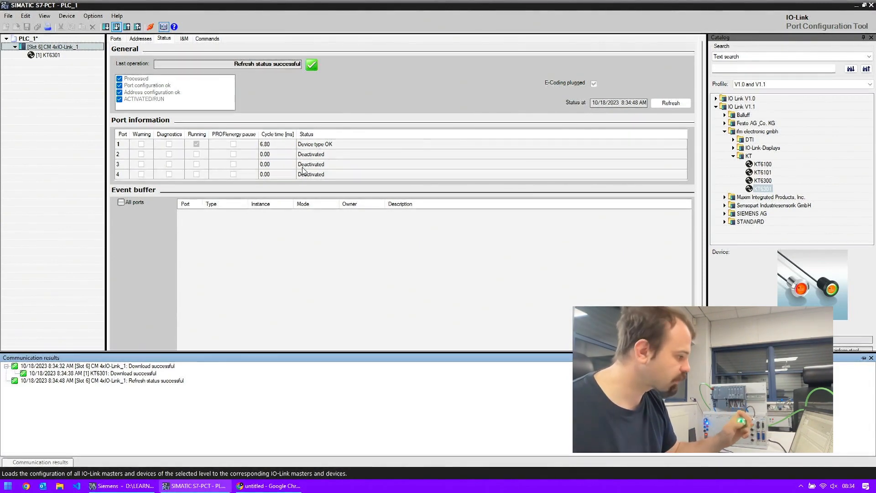
Display the process data structure for port 1 in the master's address settings and widen the Name column
{"action": "left_click", "coordinate": [143, 39]}
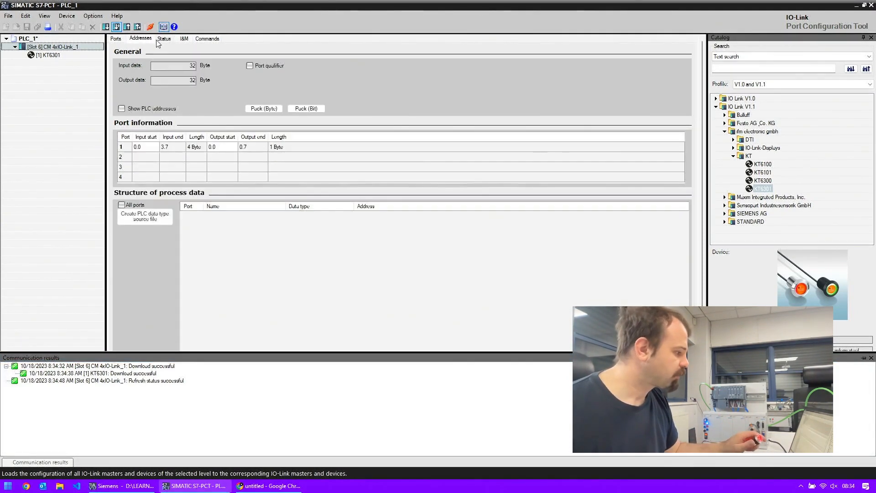
{"action": "left_click", "coordinate": [222, 147]}
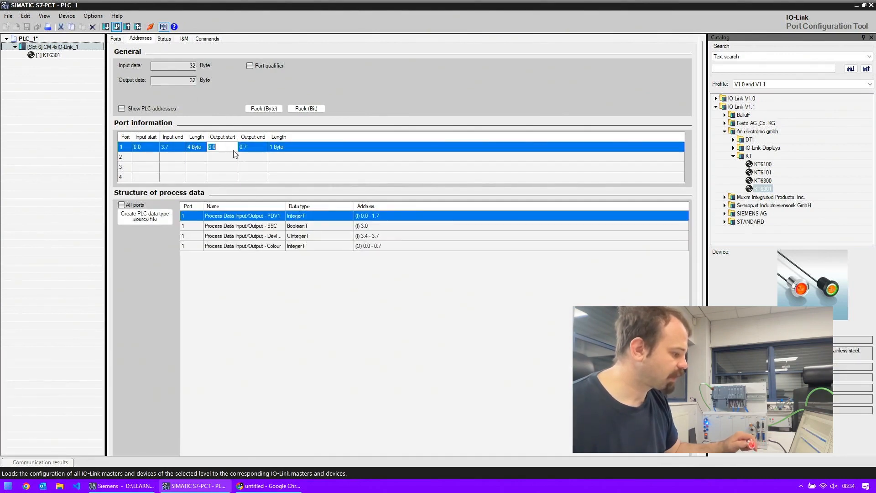
{"action": "left_click", "coordinate": [279, 271]}
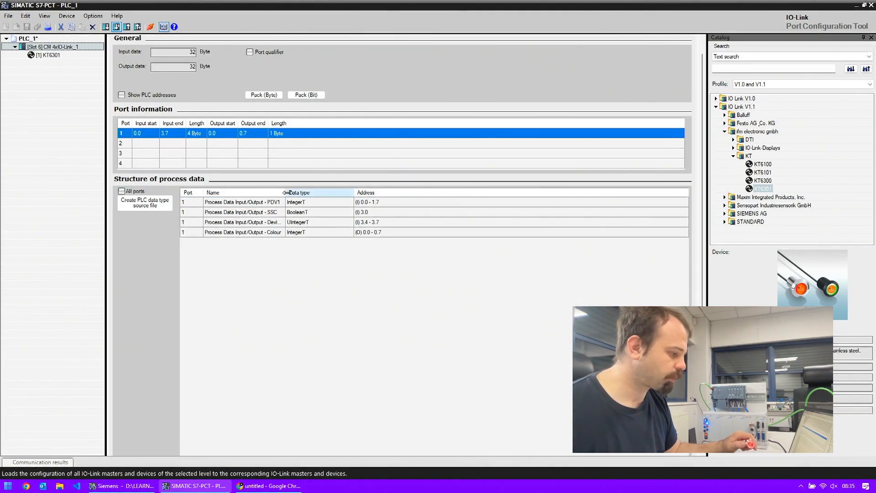
{"action": "left_click_drag", "start_coordinate": [285, 192], "coordinate": [317, 192]}
Examine the PDV1, SSC and Colour entries of port 1's process data, comparing their data types and addresses
{"action": "left_click", "coordinate": [276, 205]}
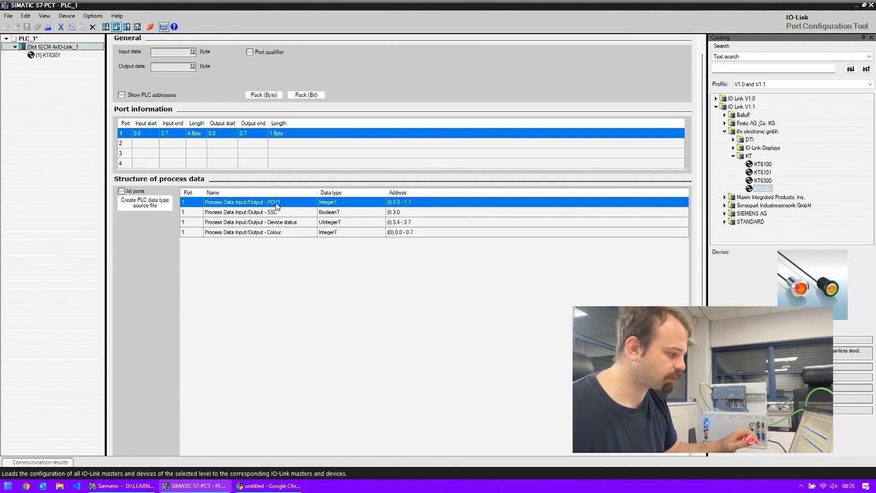
{"action": "left_click", "coordinate": [274, 212]}
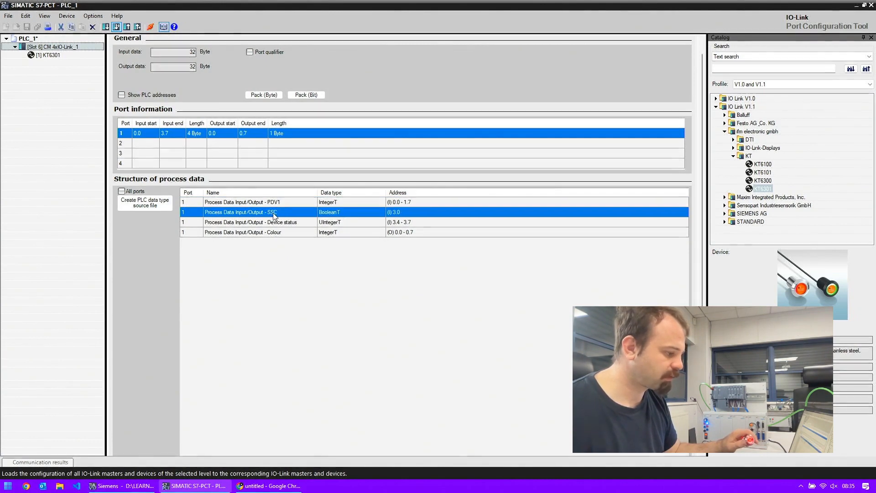
{"action": "left_click", "coordinate": [276, 233]}
{"action": "left_click", "coordinate": [276, 213]}
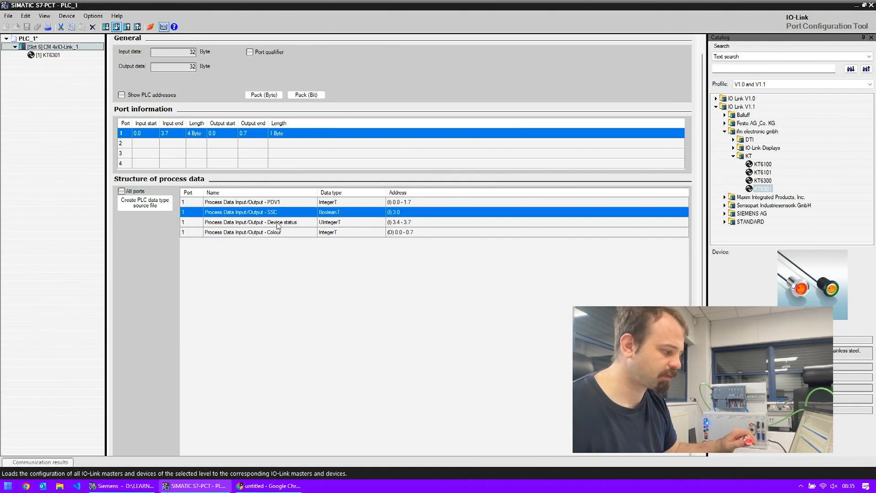
{"action": "left_click", "coordinate": [276, 232]}
{"action": "left_click", "coordinate": [276, 213]}
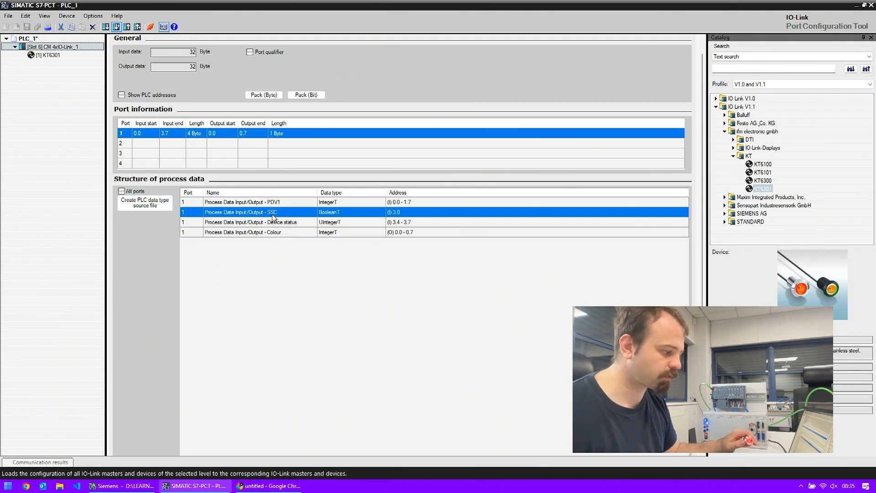
{"action": "left_click", "coordinate": [276, 233]}
Go online with the IO-Link master, show PLC addresses, and monitor port 1's SSC process value
{"action": "left_click", "coordinate": [150, 28]}
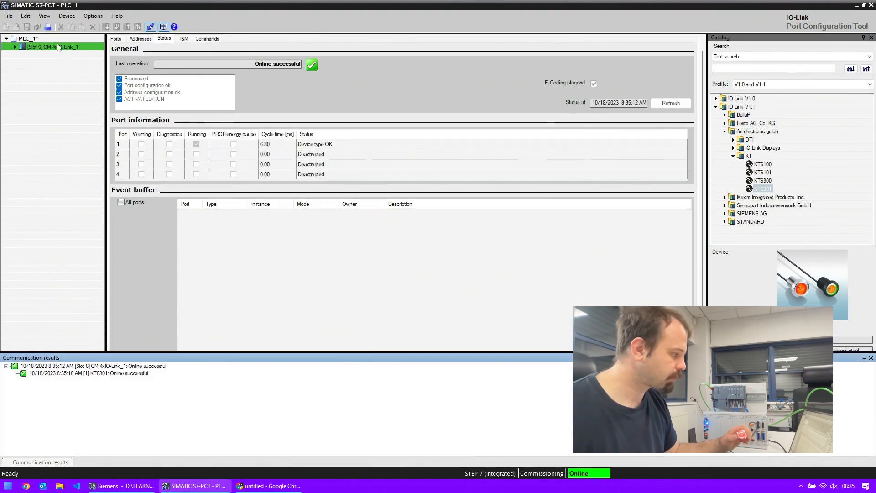
{"action": "left_click", "coordinate": [140, 39]}
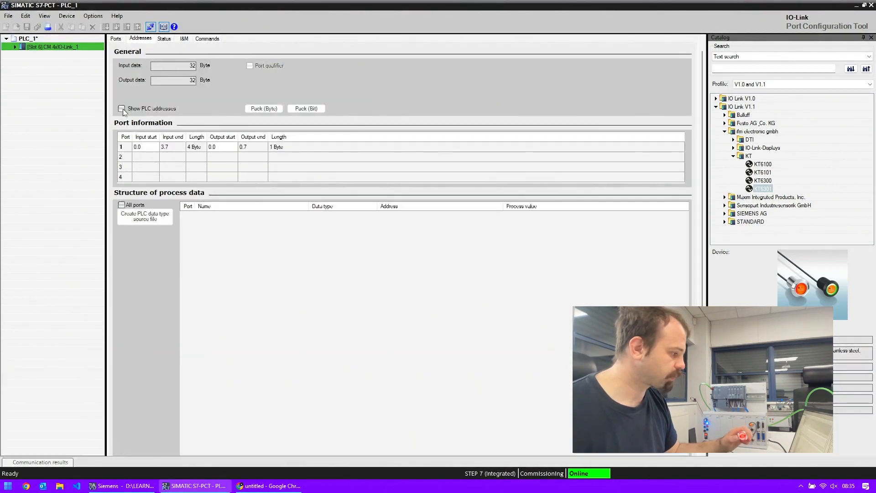
{"action": "left_click", "coordinate": [186, 149]}
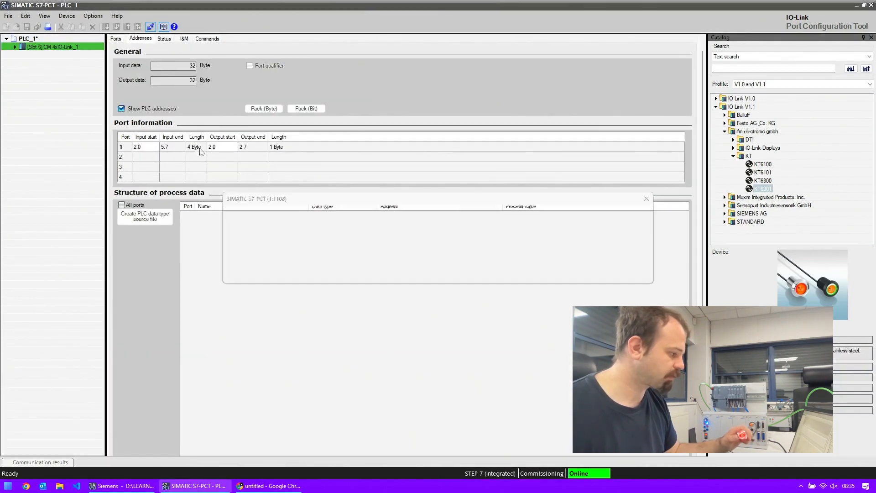
{"action": "left_click", "coordinate": [624, 274]}
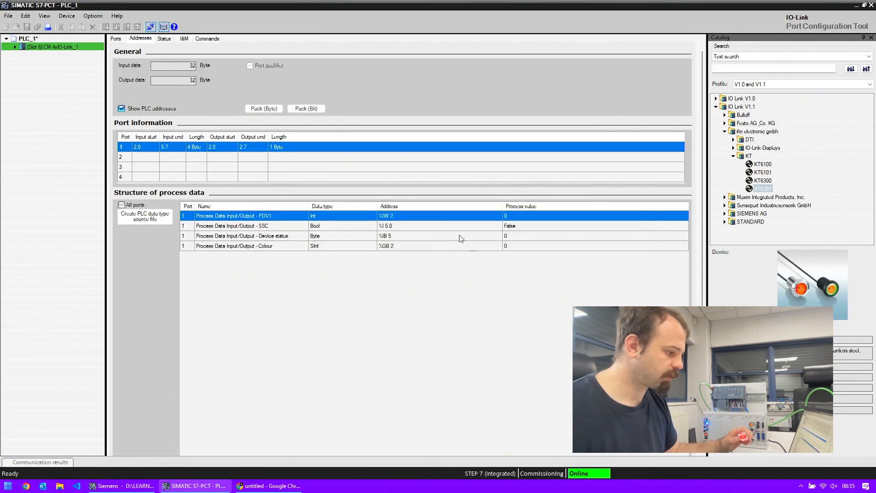
{"action": "left_click", "coordinate": [504, 227]}
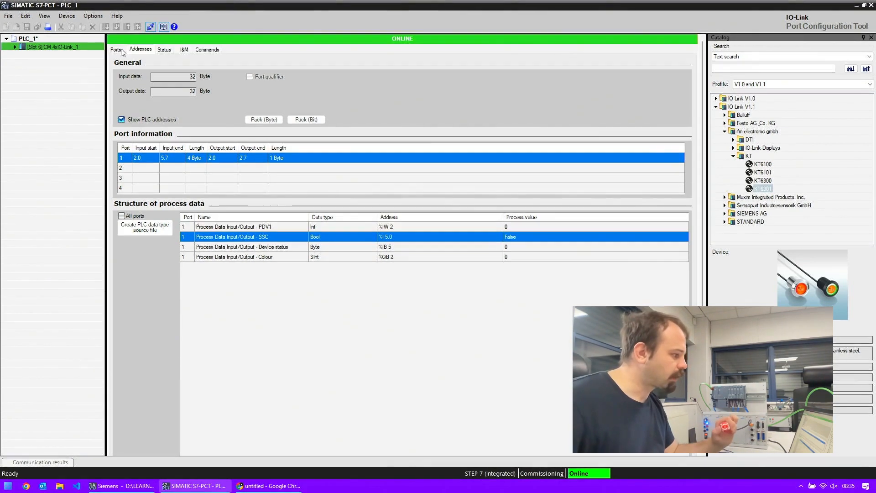
Set the KT6301's operating mode (ModE) to STATIC / Static mode and load the changed parameters to the device
{"action": "left_click", "coordinate": [15, 47]}
{"action": "left_click", "coordinate": [44, 55]}
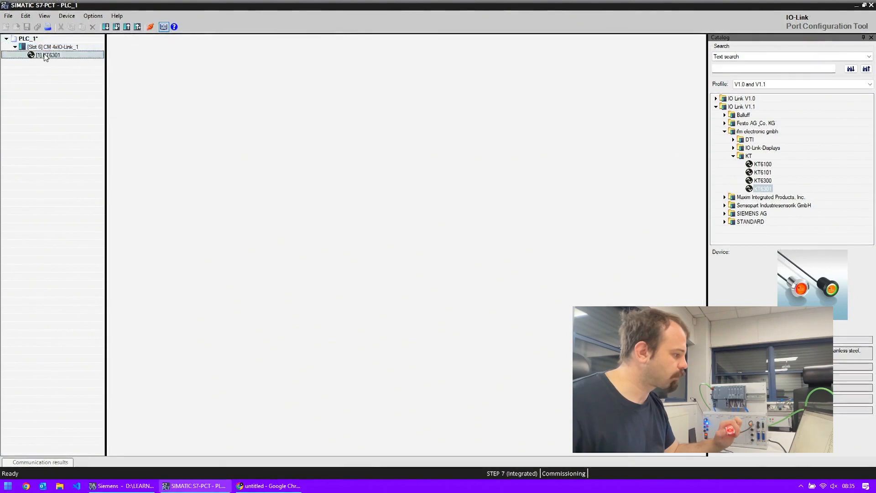
{"action": "left_click", "coordinate": [227, 100]}
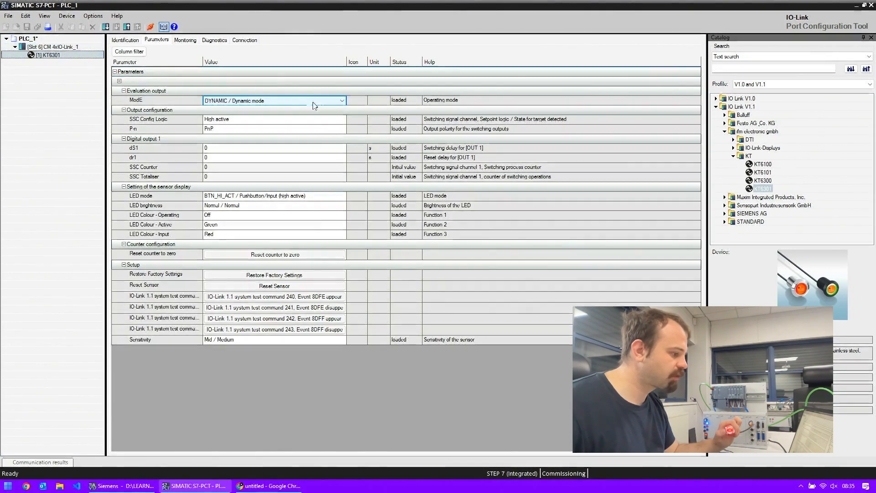
{"action": "left_click", "coordinate": [342, 101]}
{"action": "left_click", "coordinate": [226, 116]}
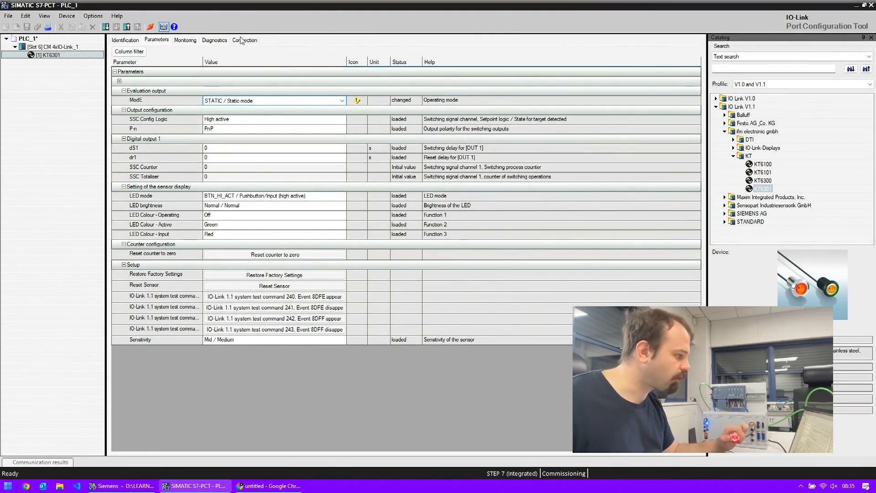
{"action": "left_click", "coordinate": [106, 26]}
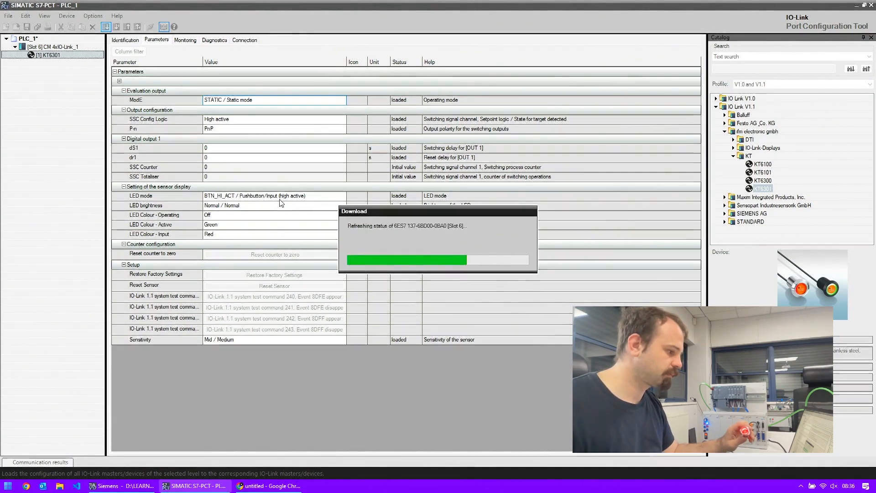
Go online with the IO-Link master and check port 1's status and the process values of its address entries, including Colour
{"action": "left_click", "coordinate": [60, 47]}
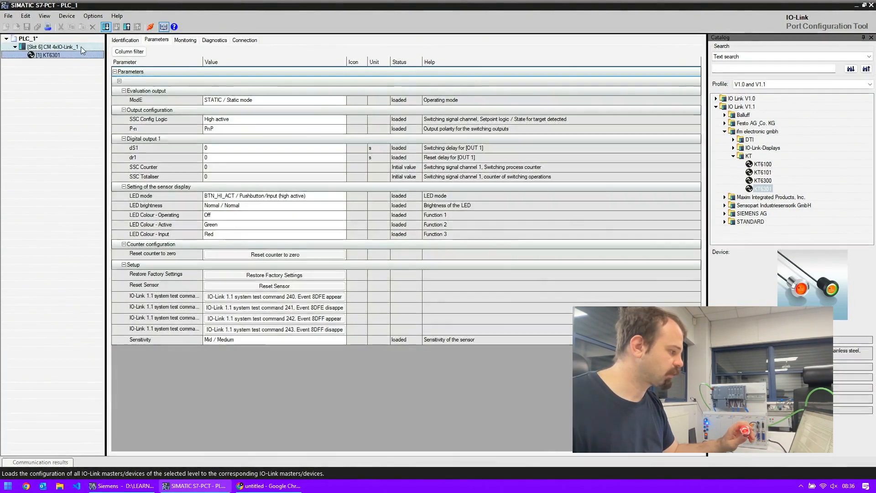
{"action": "left_click", "coordinate": [64, 47]}
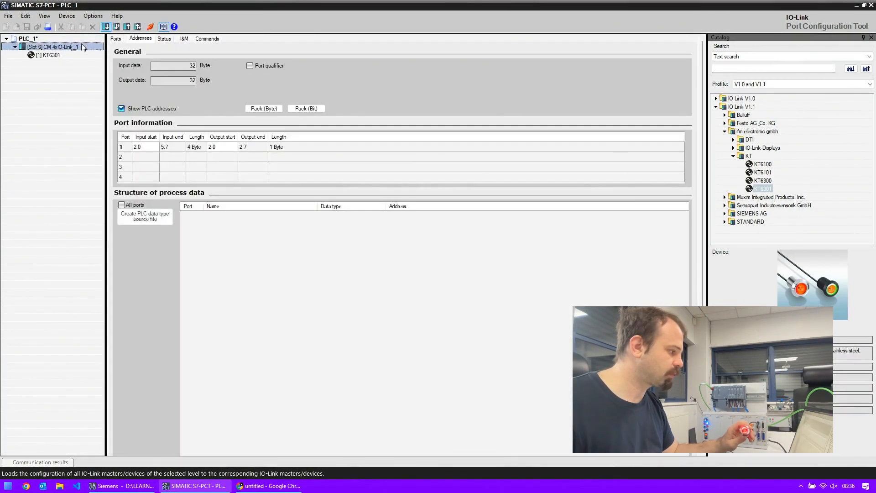
{"action": "left_click", "coordinate": [169, 147]}
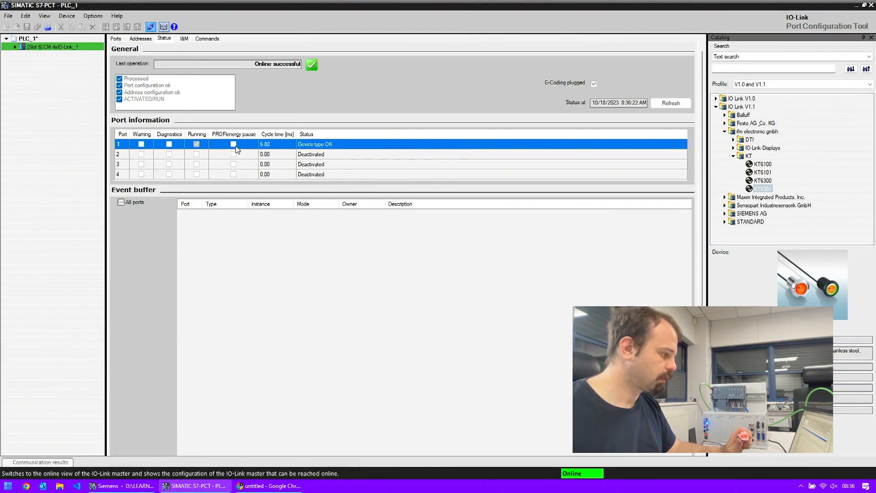
{"action": "left_click", "coordinate": [141, 39]}
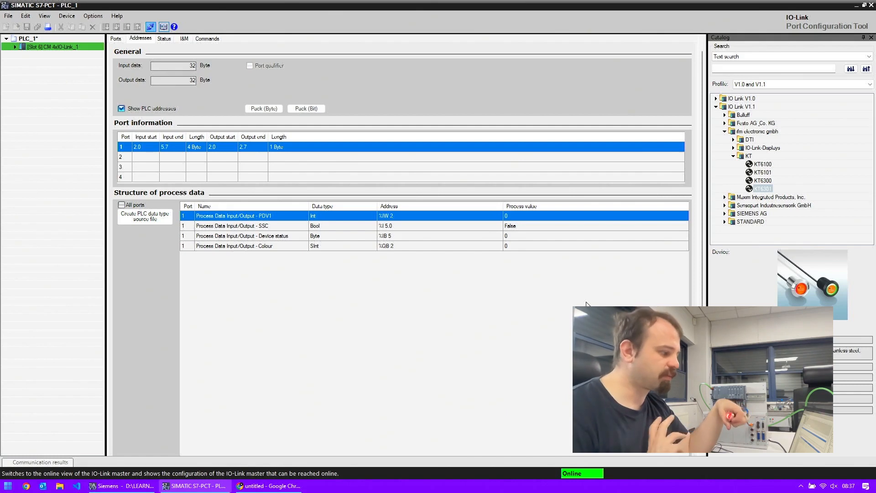
{"action": "left_click", "coordinate": [246, 246]}
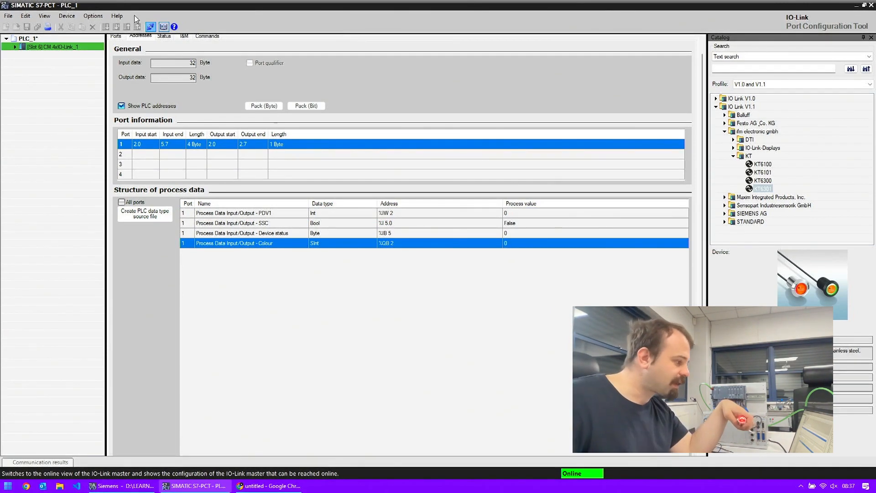
Go offline, set the KT6301's LED mode to PDOUT / PDOut, and load the changed parameter to the device
{"action": "left_click", "coordinate": [150, 28]}
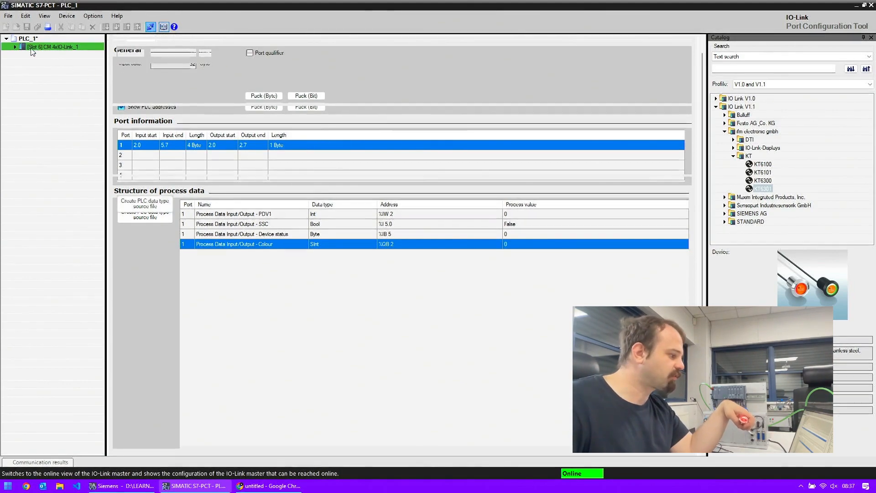
{"action": "left_click", "coordinate": [15, 47]}
{"action": "left_click", "coordinate": [47, 55]}
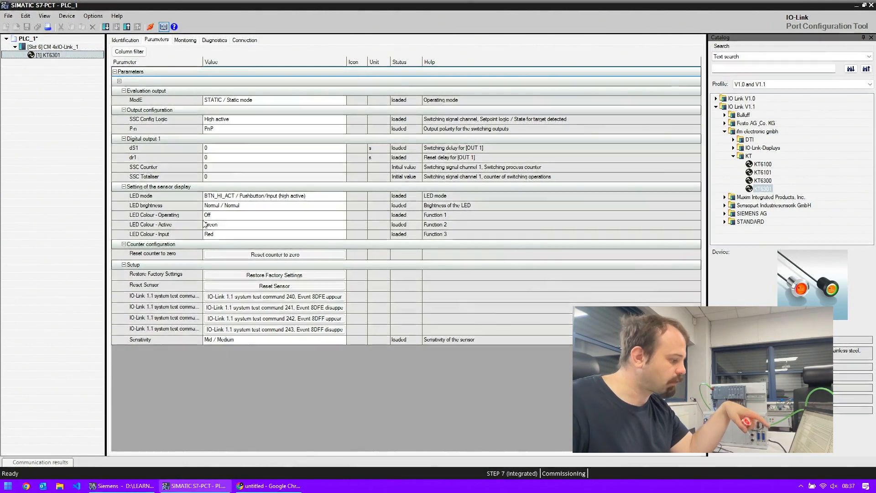
{"action": "left_click", "coordinate": [336, 196]}
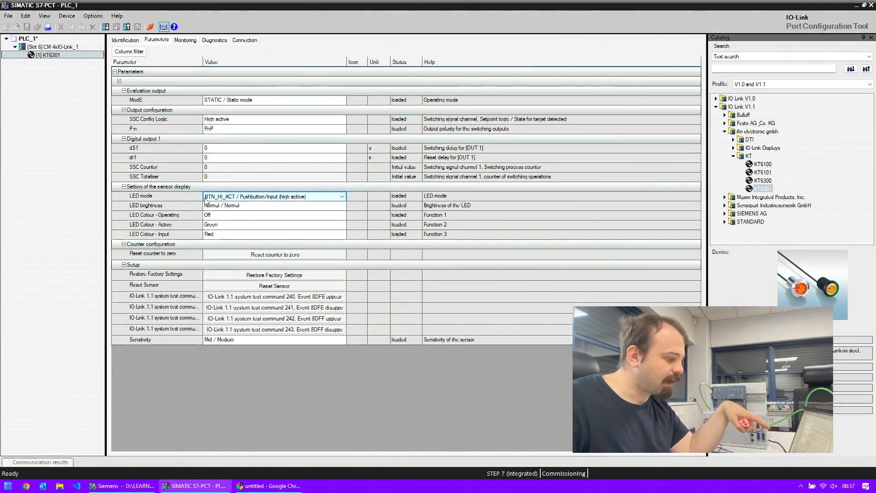
{"action": "left_click", "coordinate": [342, 197]}
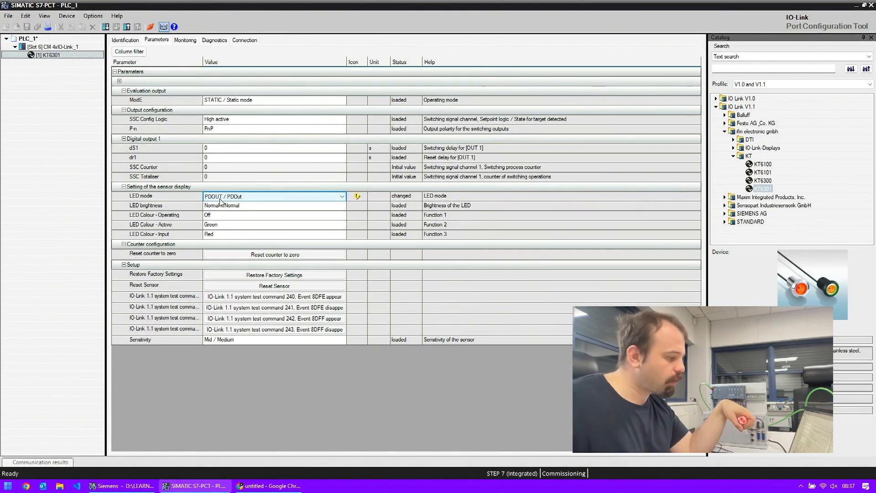
{"action": "left_click", "coordinate": [106, 26]}
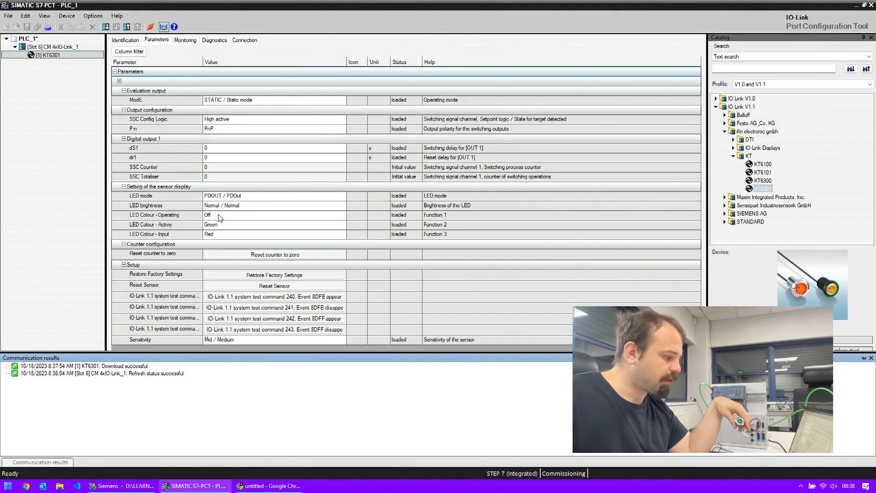
Close S7-PCT, saving the changes to PLC_1, and switch to the Project3 window in TIA Portal
{"action": "left_click", "coordinate": [225, 196]}
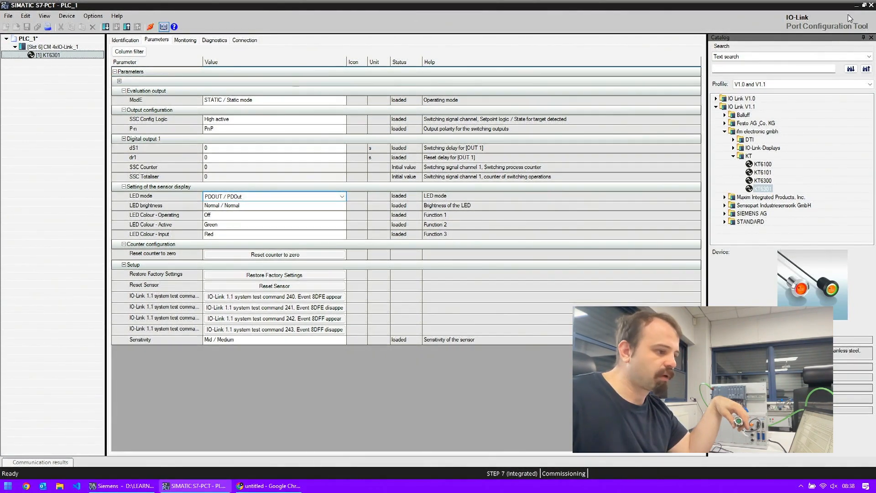
{"action": "left_click", "coordinate": [872, 6]}
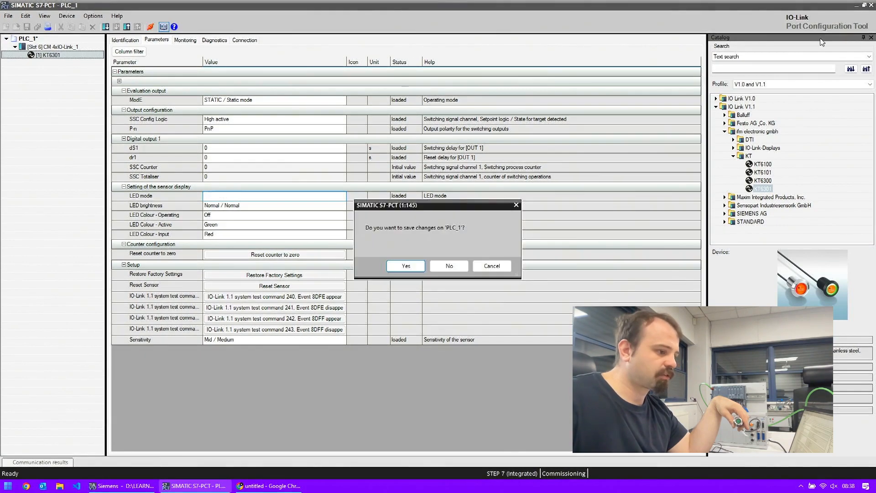
{"action": "left_click", "coordinate": [389, 265]}
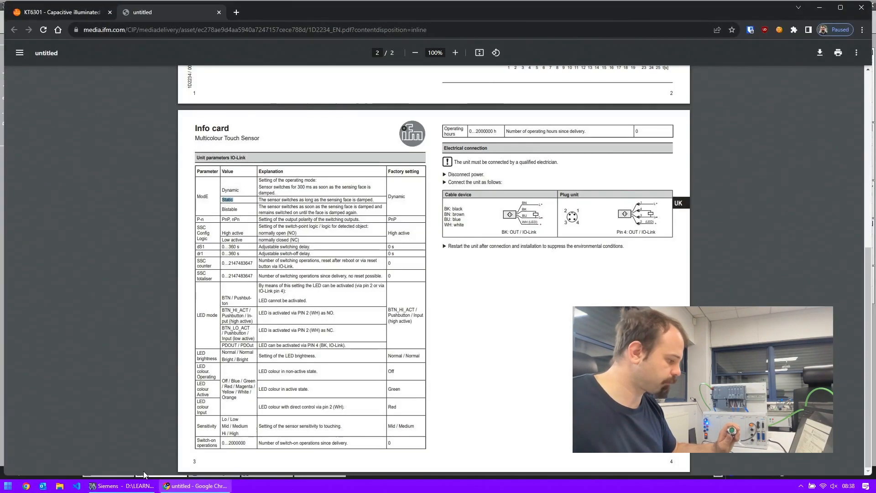
{"action": "left_click", "coordinate": [141, 485]}
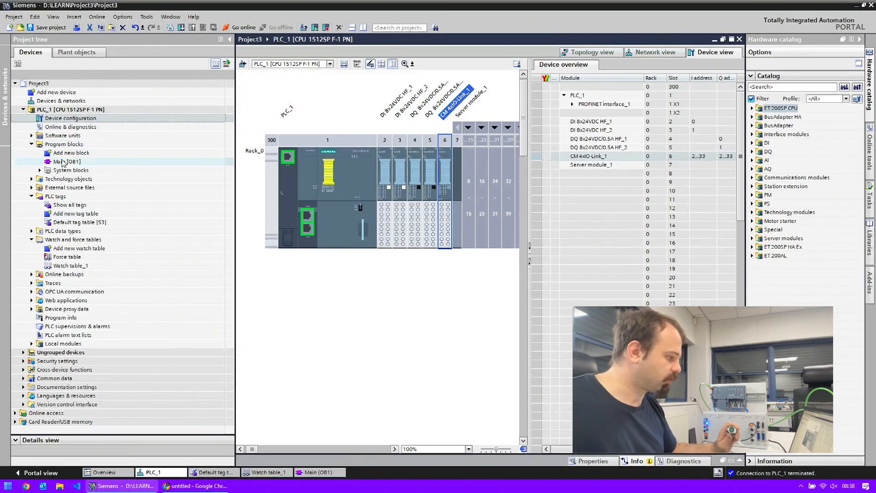
Add a Bool tag named switch with address %I2.0 to the Default tag table
{"action": "double_click", "coordinate": [64, 222]}
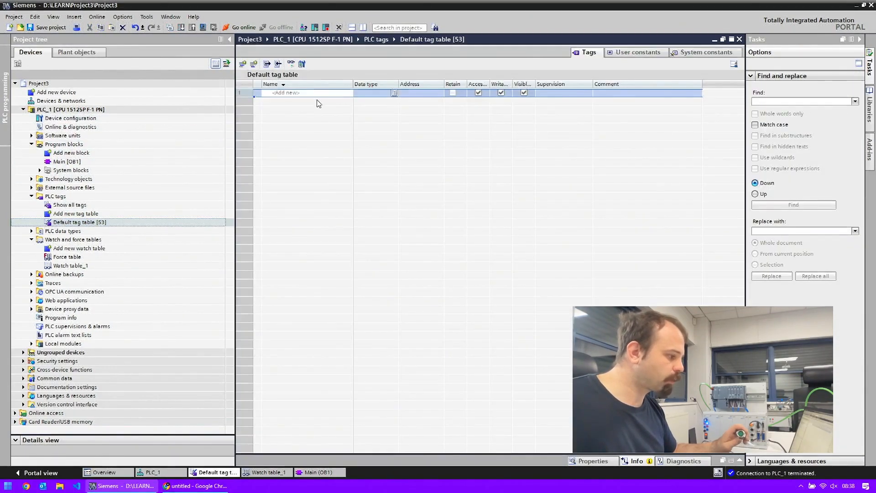
{"action": "left_click", "coordinate": [313, 95]}
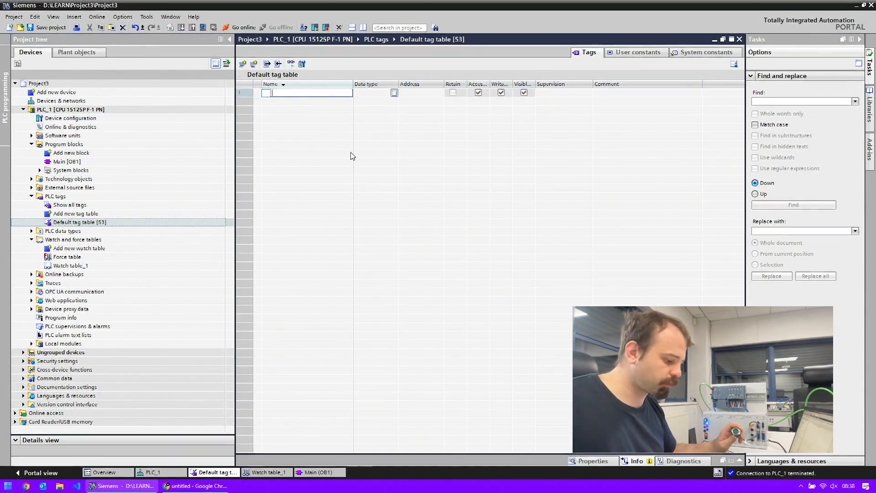
{"action": "type", "text": "i2.0"}
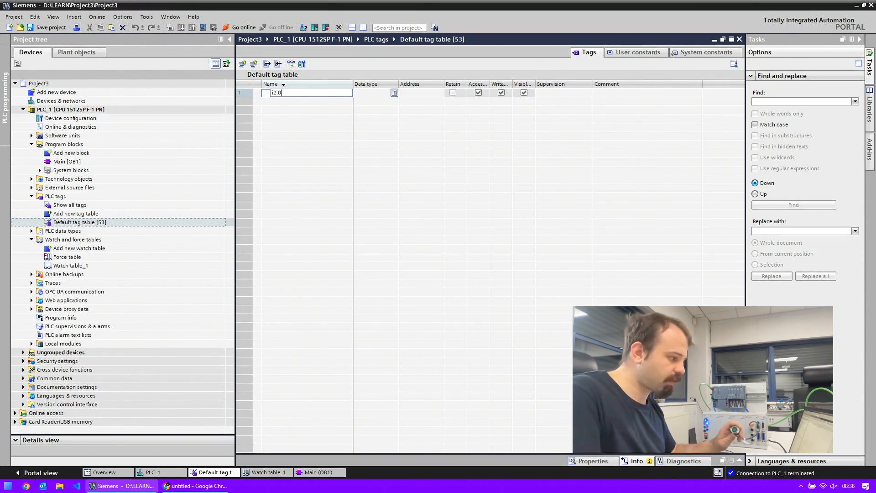
{"action": "key", "text": "Return"}
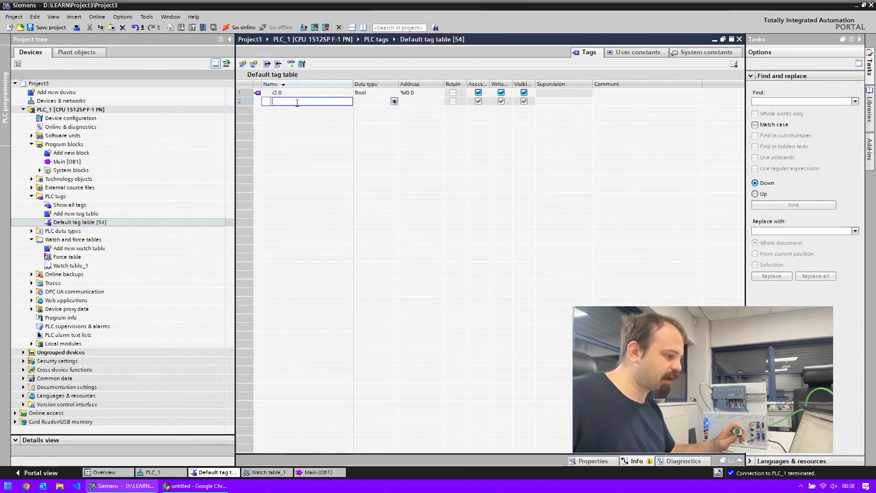
{"action": "left_click", "coordinate": [429, 91]}
{"action": "type", "text": "i"}
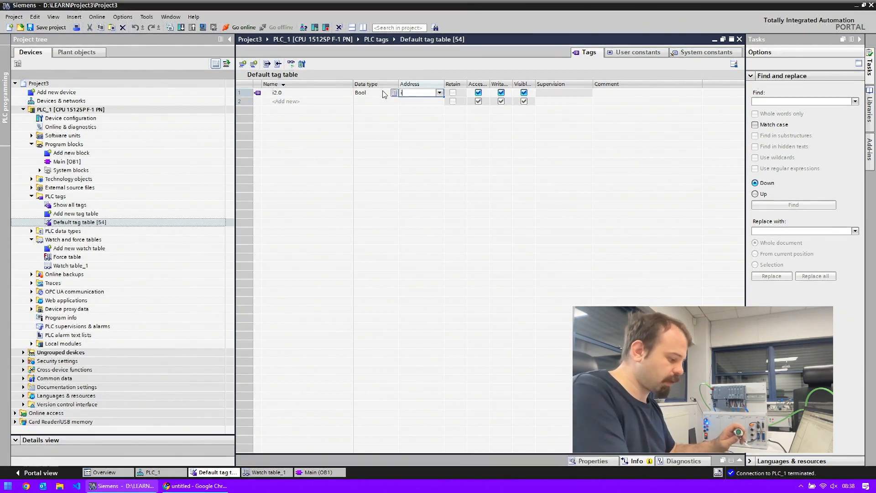
{"action": "type", "text": "2.0"}
{"action": "left_click", "coordinate": [324, 93]}
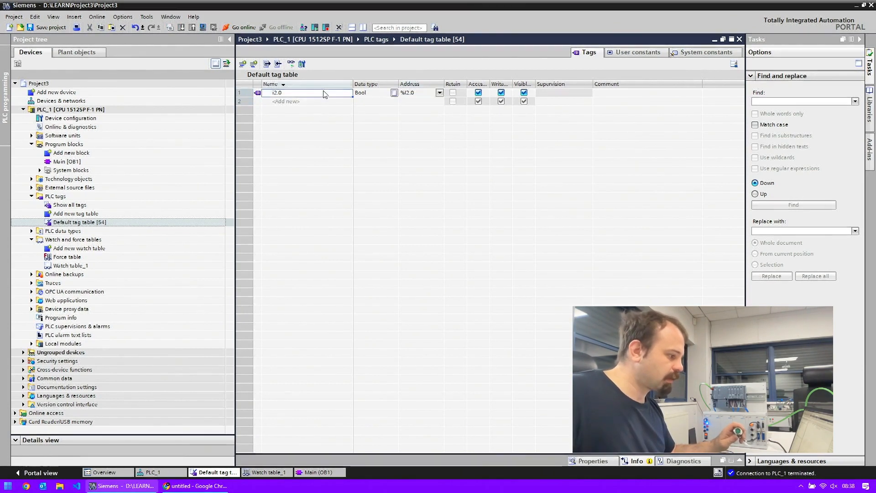
{"action": "left_click", "coordinate": [324, 92]}
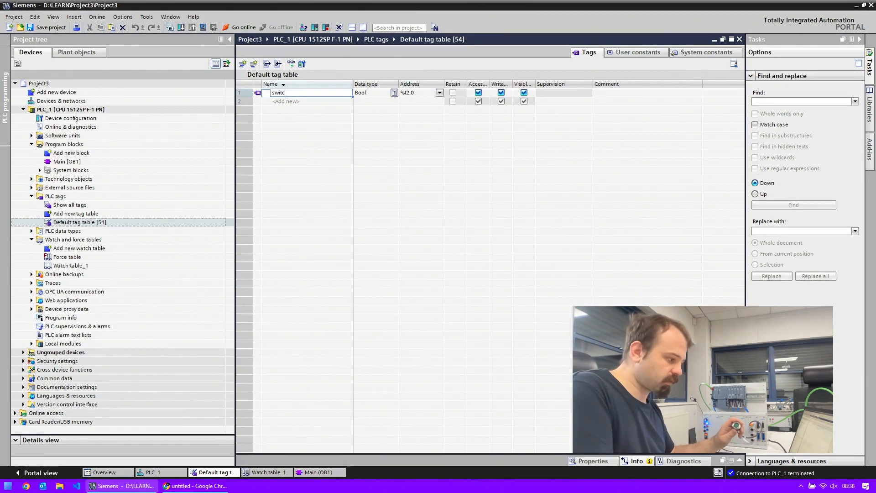
{"action": "key", "text": "Return"}
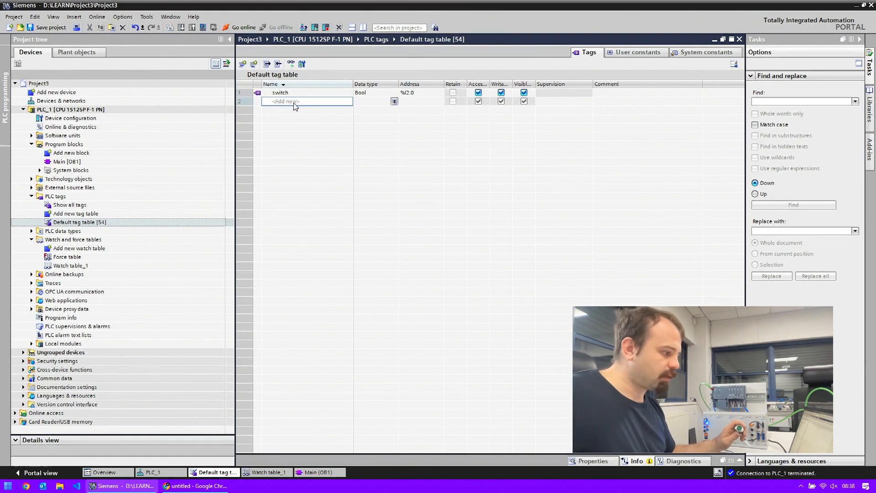
Add a second tag named color and enter qb2 as its address
{"action": "type", "text": "color"}
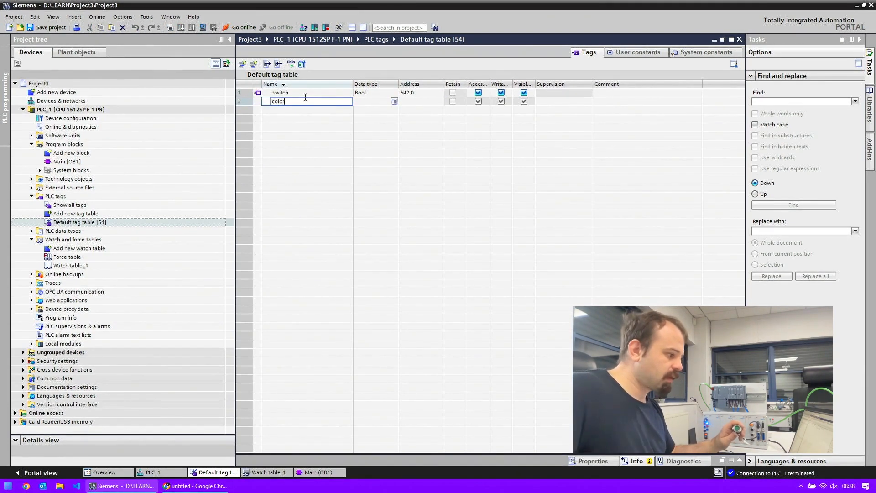
{"action": "left_click", "coordinate": [420, 101]}
{"action": "type", "text": "q"}
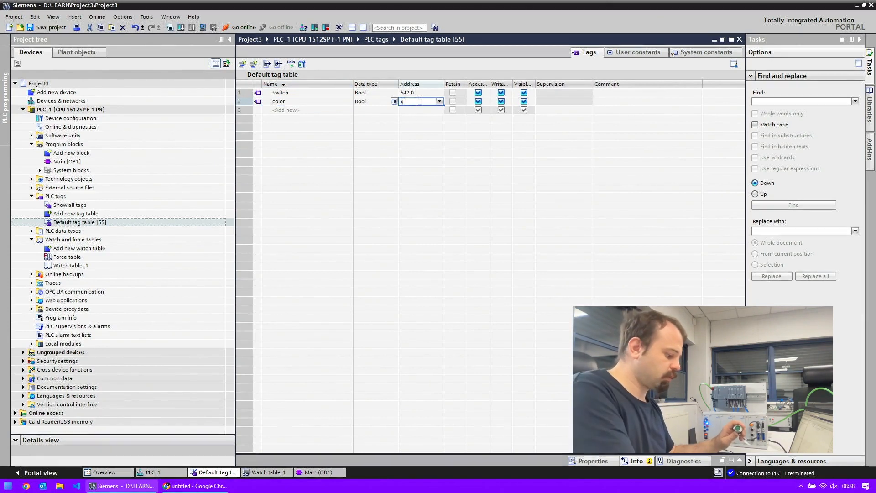
{"action": "type", "text": "b2"}
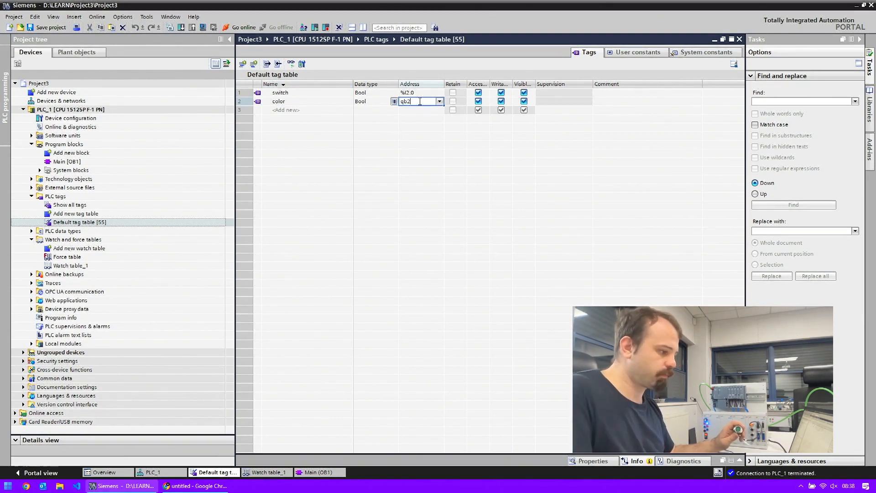
{"action": "left_click", "coordinate": [420, 103]}
{"action": "left_click", "coordinate": [420, 103]}
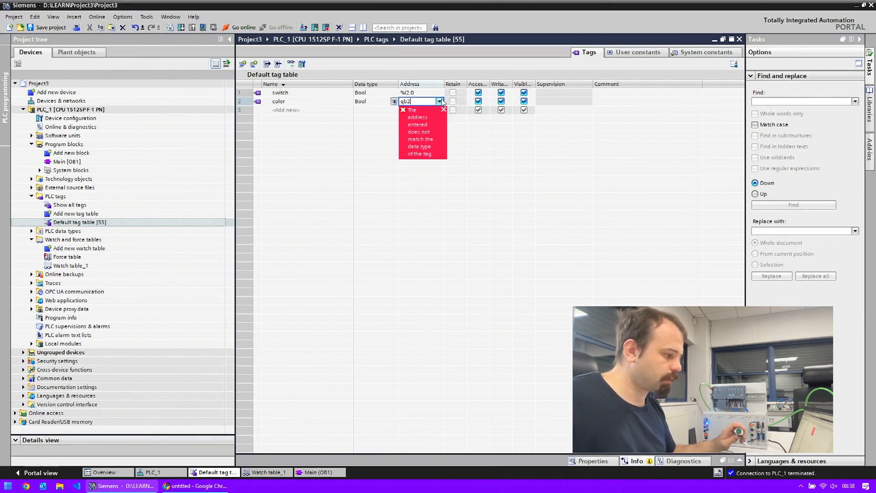
{"action": "left_click", "coordinate": [440, 101]}
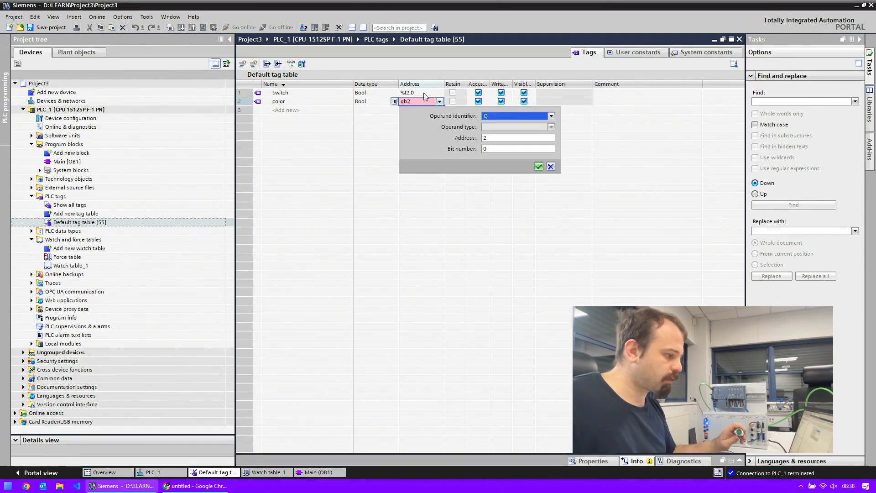
{"action": "left_click", "coordinate": [503, 127]}
{"action": "left_click", "coordinate": [572, 161]}
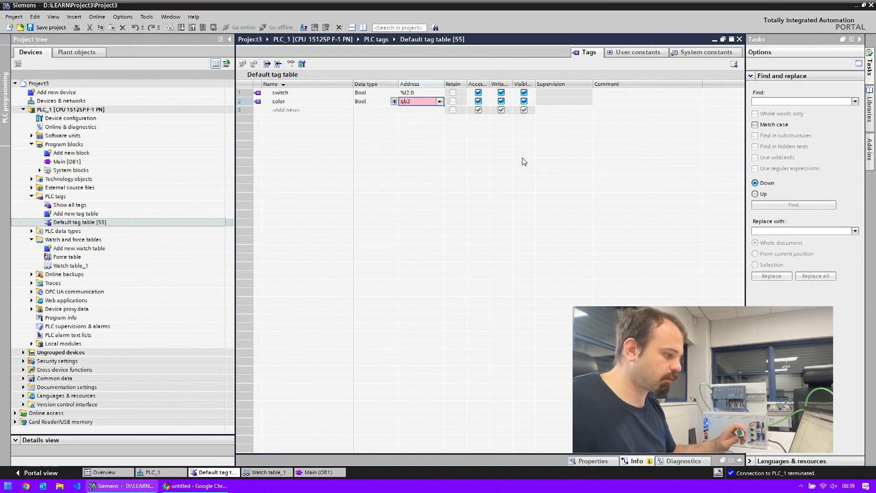
Set the color tag's data type to Byte
{"action": "left_click", "coordinate": [394, 102]}
{"action": "left_click", "coordinate": [367, 128]}
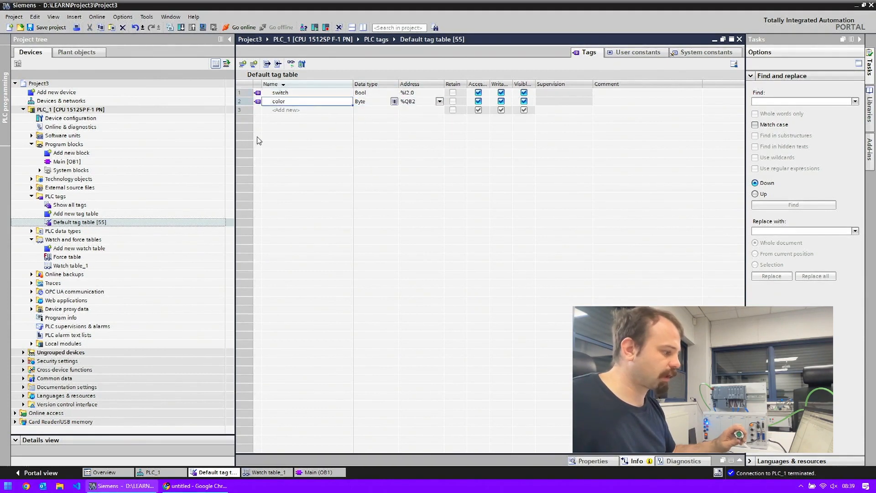
Copy the switch and color tags from the Default tag table into Watch table_1
{"action": "left_click", "coordinate": [243, 94]}
{"action": "left_click_drag", "start_coordinate": [242, 93], "coordinate": [243, 101]}
{"action": "right_click", "coordinate": [243, 102]}
{"action": "left_click", "coordinate": [260, 136]}
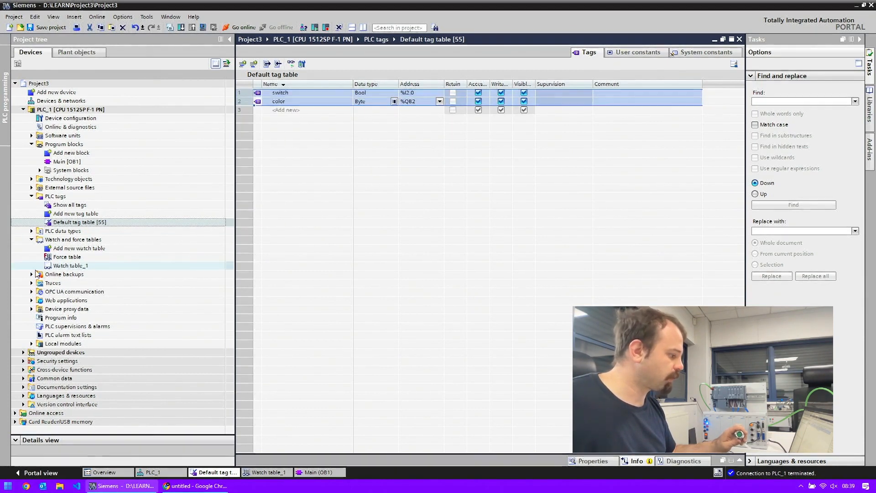
{"action": "left_click", "coordinate": [46, 269]}
{"action": "double_click", "coordinate": [46, 267]}
{"action": "right_click", "coordinate": [243, 84]}
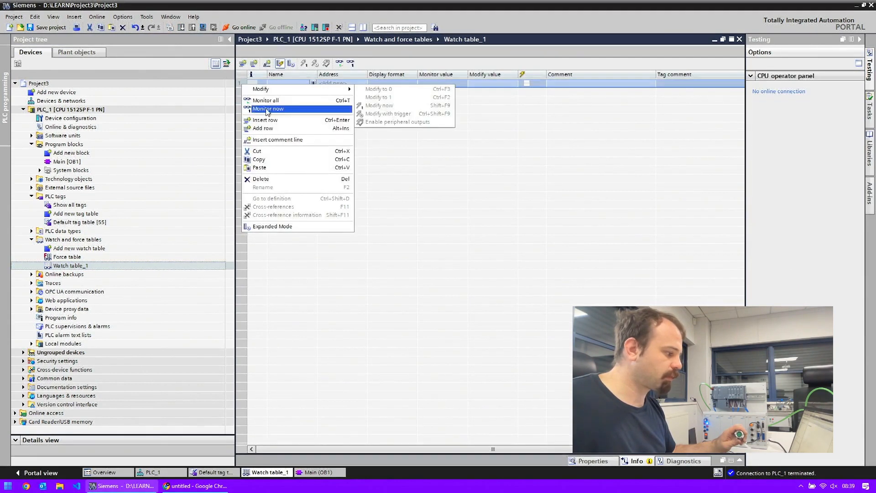
{"action": "left_click", "coordinate": [260, 168]}
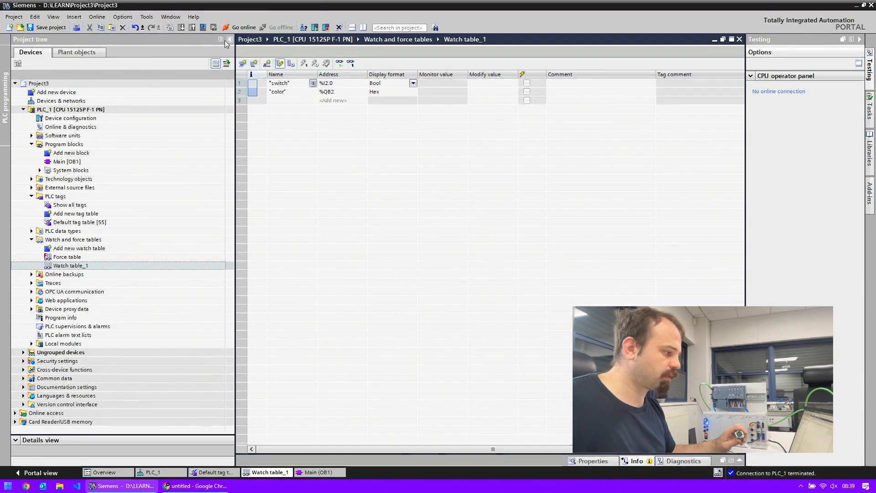
Download PLC_1 to the device and monitor the values in Watch table_1 online
{"action": "left_click", "coordinate": [91, 110]}
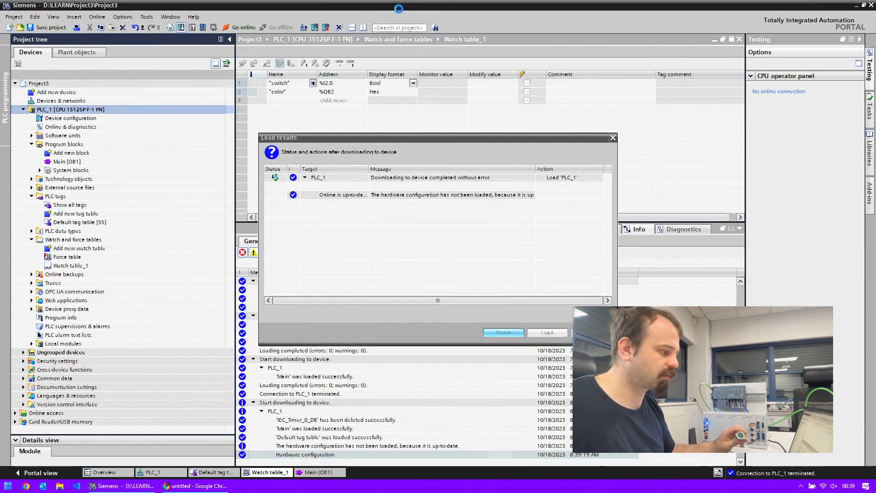
{"action": "key", "text": "Return"}
{"action": "left_click", "coordinate": [355, 114]}
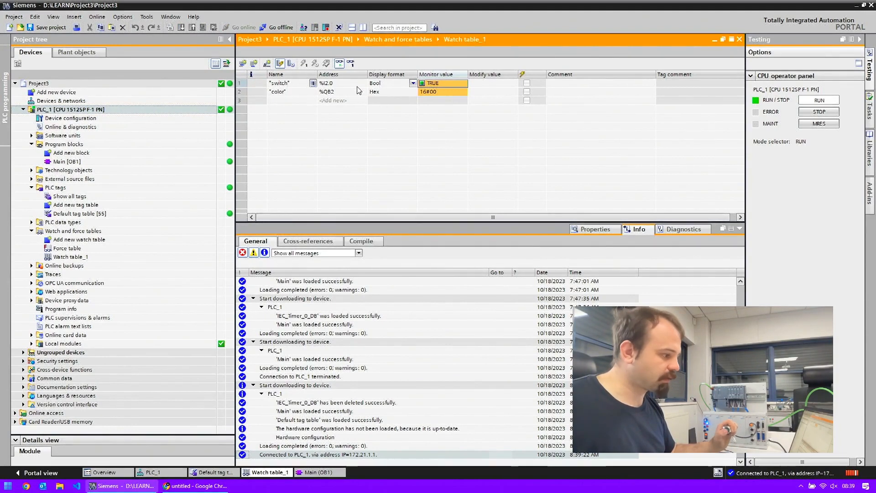
Set the color tag's display format to DEC in Watch table_1 and modify its value to 1
{"action": "left_click", "coordinate": [404, 92]}
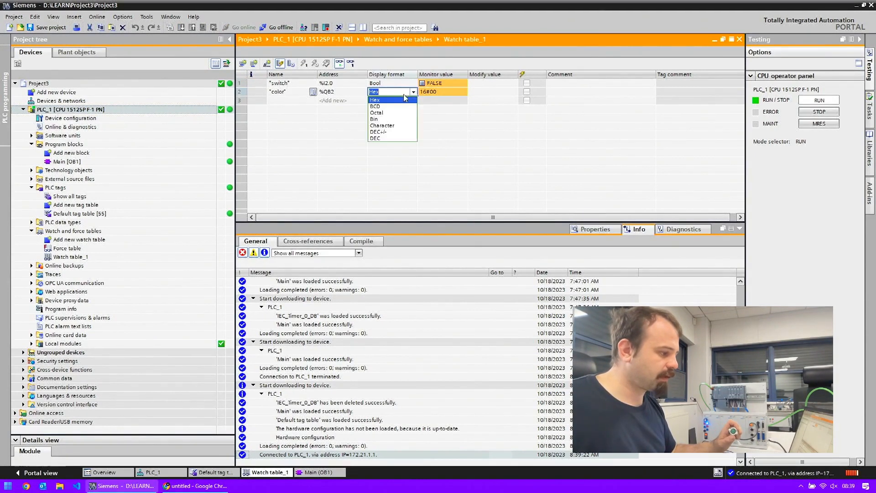
{"action": "left_click", "coordinate": [378, 138]}
{"action": "right_click", "coordinate": [438, 92]}
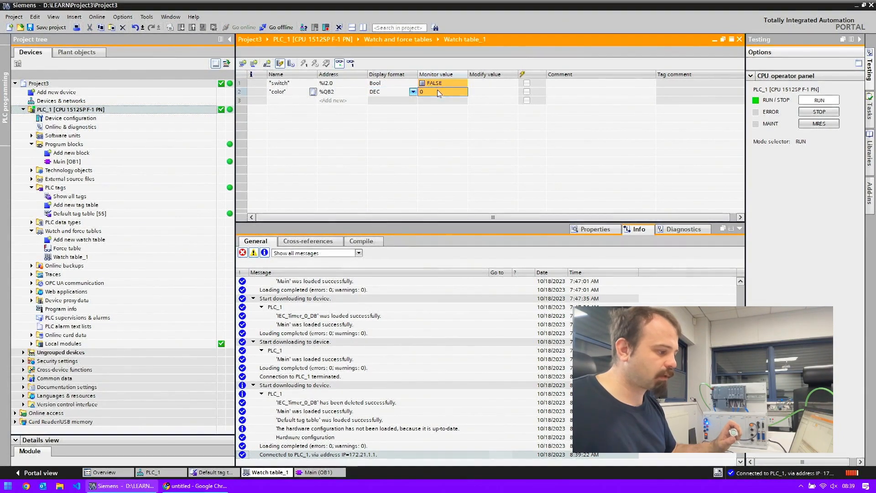
{"action": "mouse_move", "coordinate": [454, 95]}
{"action": "left_click", "coordinate": [551, 107]}
Enter 2 as the color tag's modify value and write it to the PLC immediately
{"action": "left_click", "coordinate": [483, 92]}
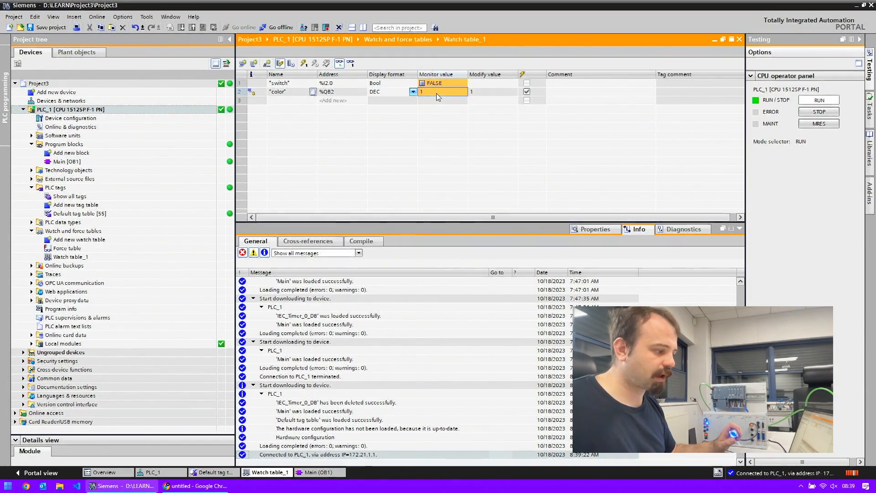
{"action": "type", "text": "1"}
{"action": "type", "text": "2"}
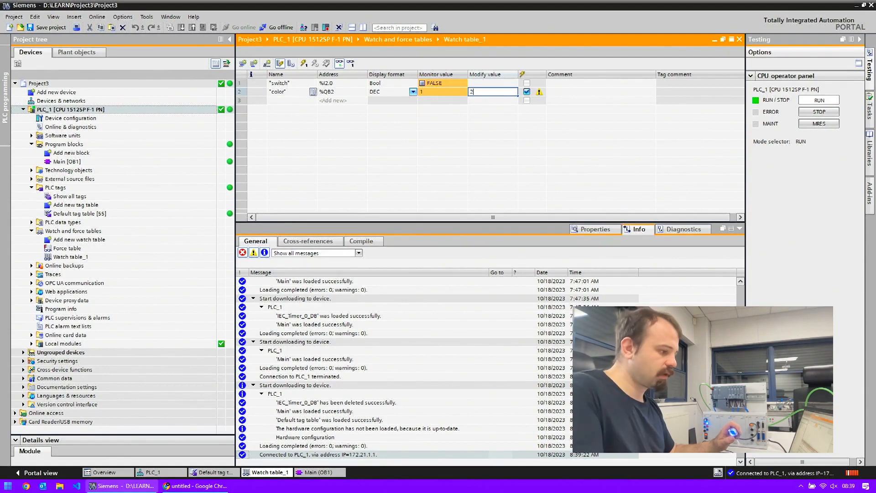
{"action": "right_click", "coordinate": [501, 95]}
{"action": "mouse_move", "coordinate": [543, 97]}
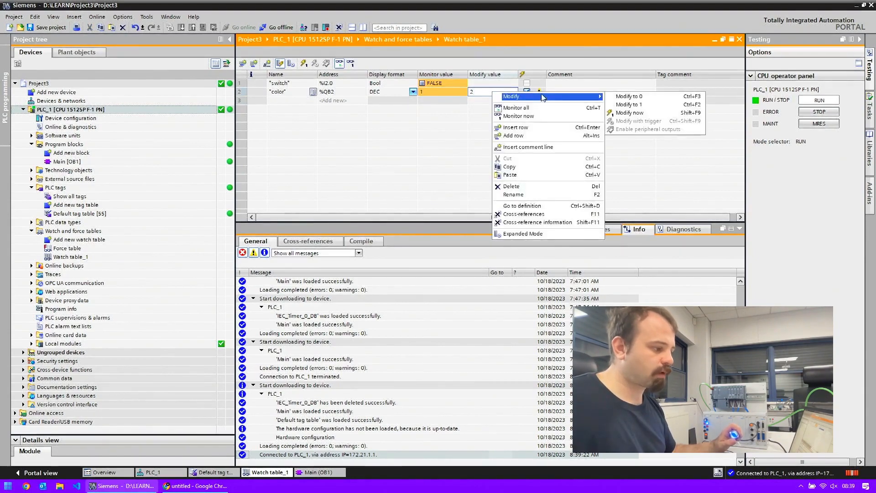
{"action": "left_click", "coordinate": [630, 113]}
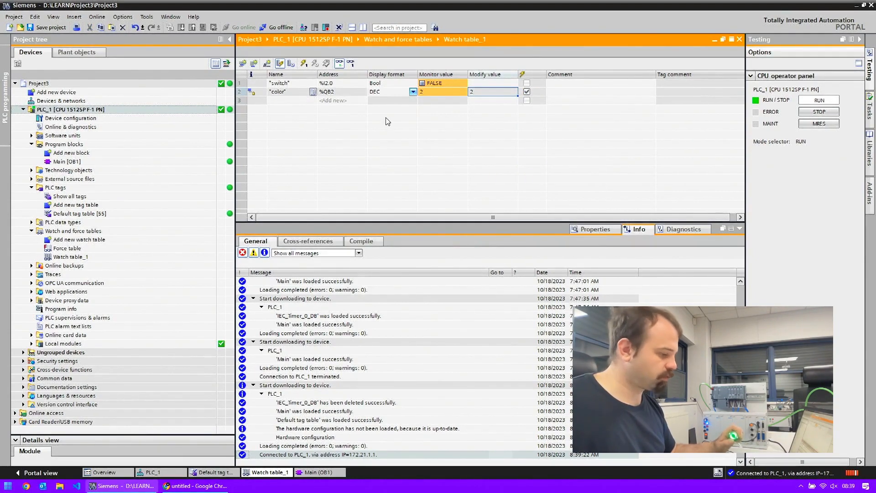
Enter 4 as the color tag's modify value and write it to the PLC immediately
{"action": "left_click_drag", "start_coordinate": [478, 93], "coordinate": [432, 90]}
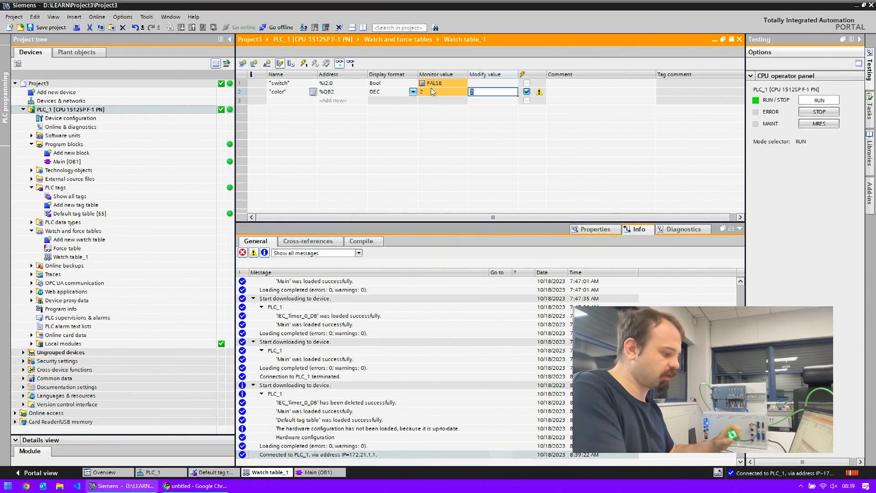
{"action": "type", "text": "4"}
{"action": "right_click", "coordinate": [481, 94]}
{"action": "mouse_move", "coordinate": [565, 101]}
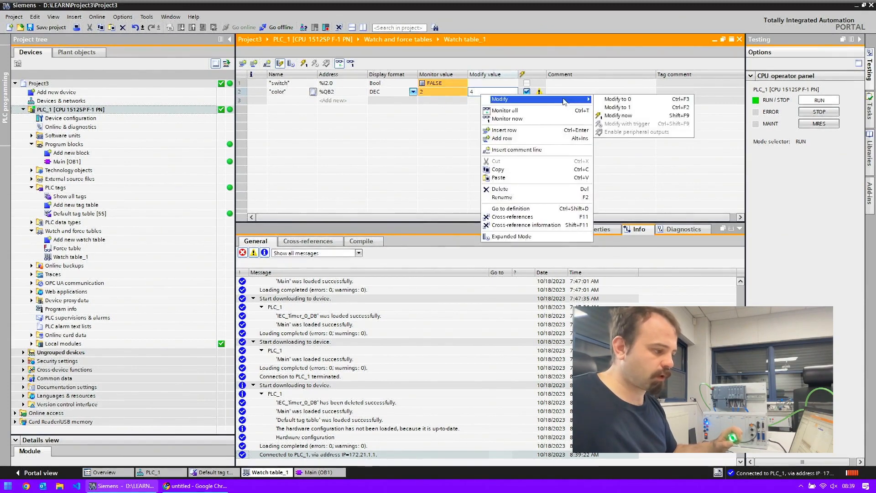
{"action": "left_click", "coordinate": [619, 115]}
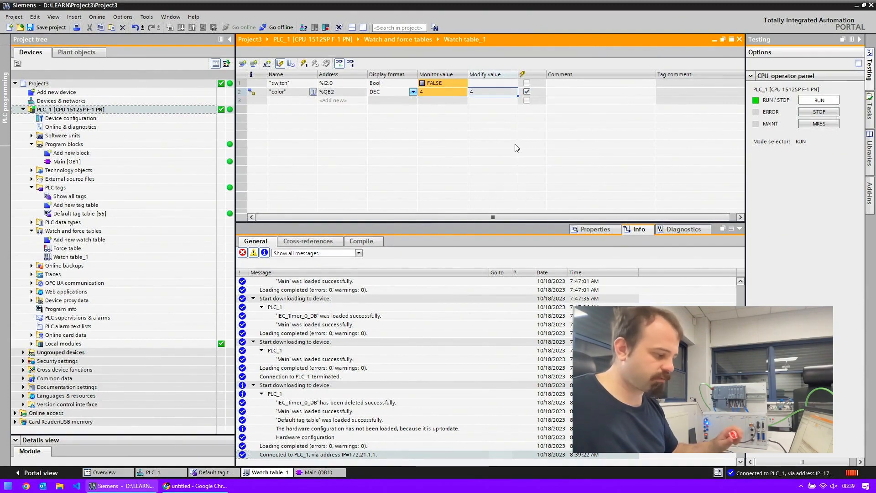
Switch to Chrome, open the KT6301's English IO-Link Interface Description PDF and examine the colour value range in the process data output
{"action": "left_click", "coordinate": [197, 486]}
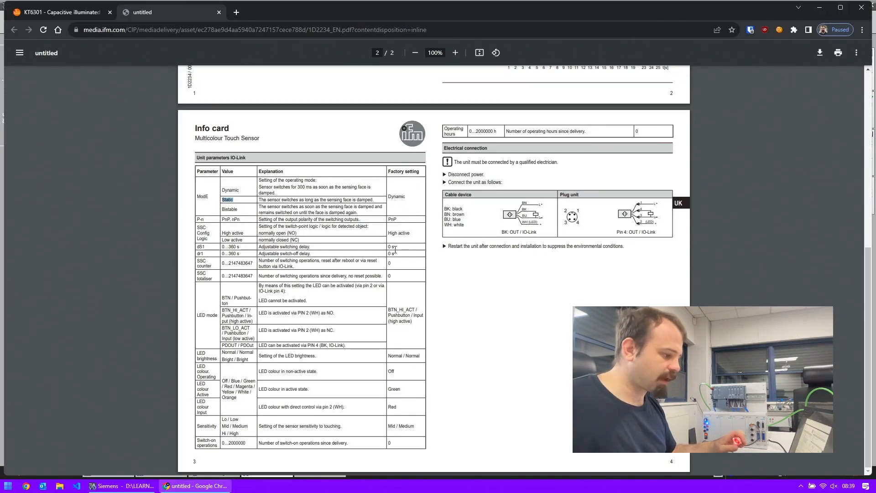
{"action": "scroll", "coordinate": [396, 250], "scroll_direction": "up", "scroll_amount": 7}
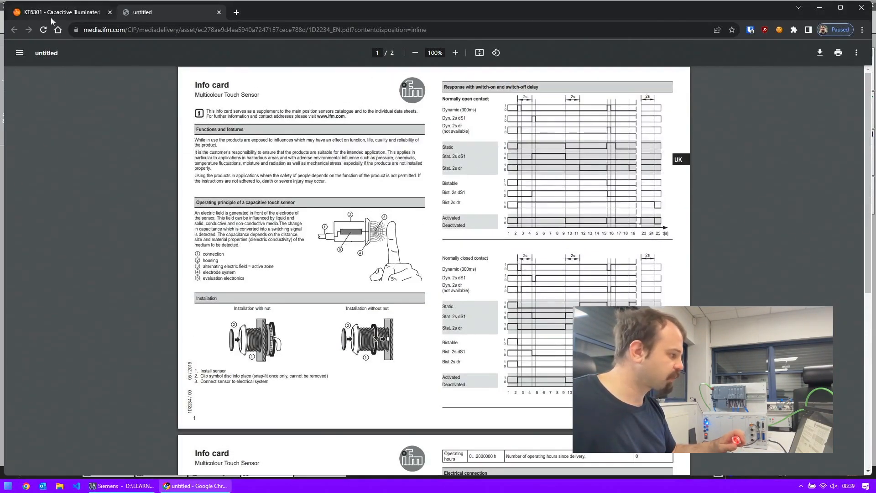
{"action": "left_click", "coordinate": [52, 12]}
{"action": "scroll", "coordinate": [190, 239], "scroll_direction": "down", "scroll_amount": 5}
{"action": "scroll", "coordinate": [190, 213], "scroll_direction": "up", "scroll_amount": 1}
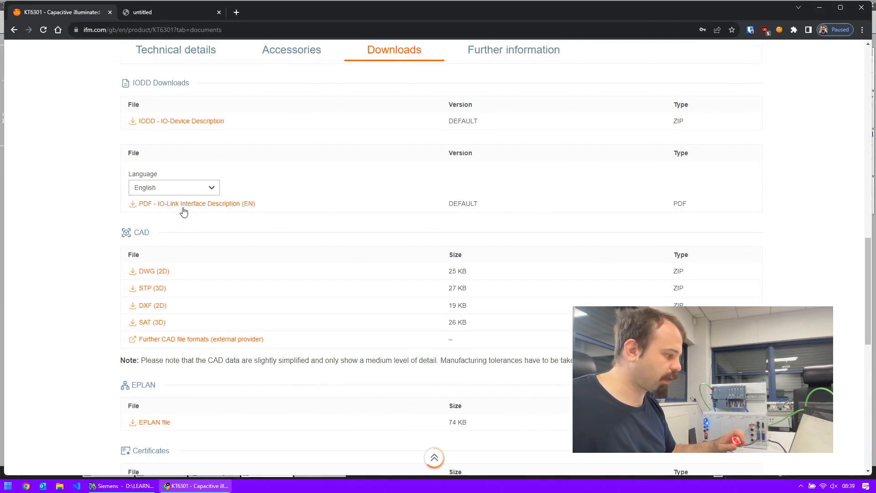
{"action": "left_click", "coordinate": [193, 210]}
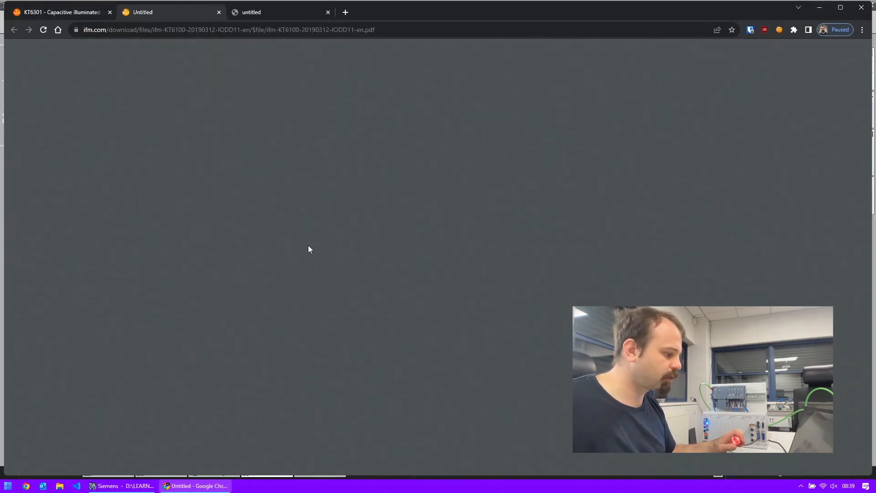
{"action": "scroll", "coordinate": [386, 187], "scroll_direction": "down", "scroll_amount": 20}
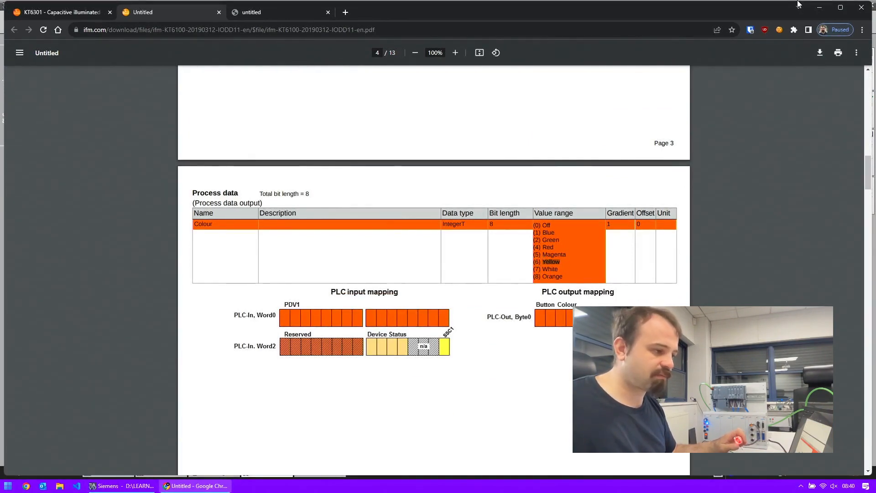
Return to TIA Portal, enter 6 as the color tag's modify value and write it to the PLC immediately
{"action": "left_click", "coordinate": [819, 9]}
{"action": "type", "text": "6"}
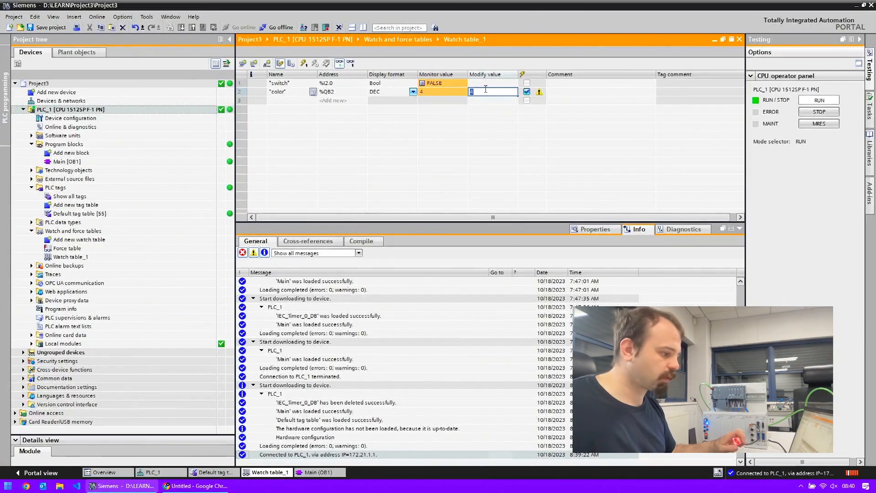
{"action": "key", "text": "Return"}
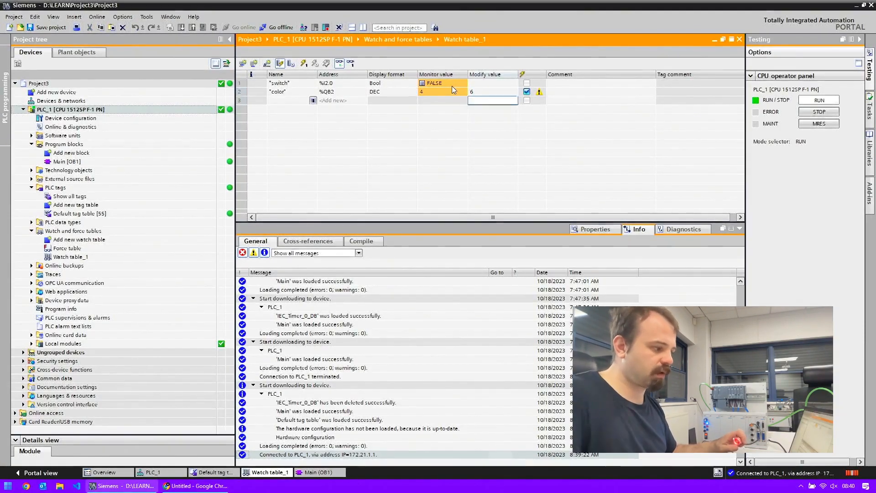
{"action": "right_click", "coordinate": [487, 92]}
{"action": "mouse_move", "coordinate": [525, 93]}
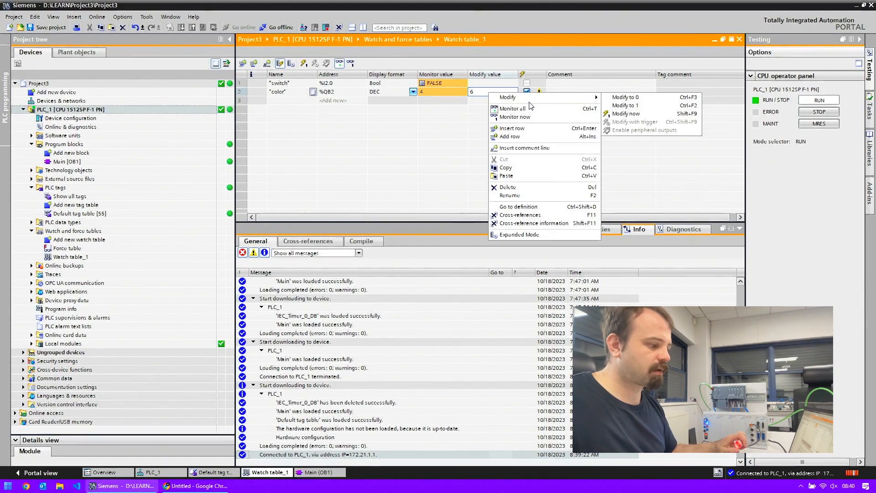
{"action": "left_click", "coordinate": [648, 112]}
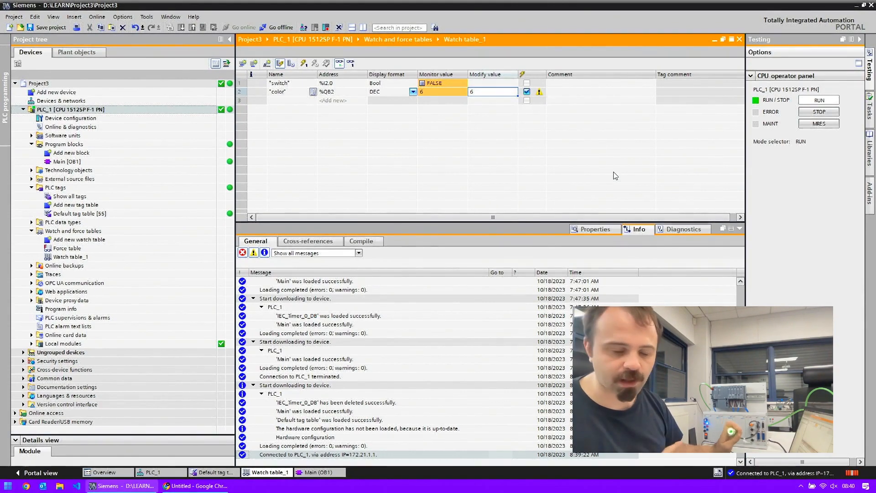
Open the Main [OB1] block and add a contact assigned to the switch tag in Network 1
{"action": "left_click_drag", "start_coordinate": [271, 87], "coordinate": [285, 91]}
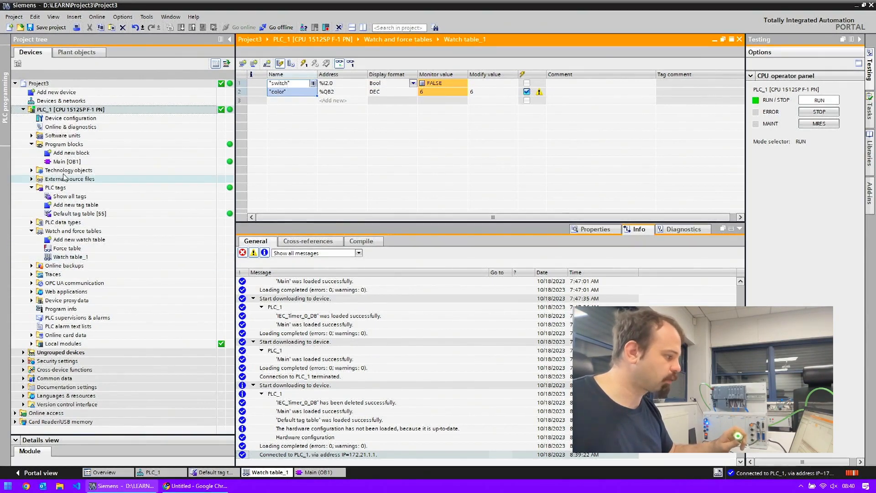
{"action": "left_click", "coordinate": [63, 163]}
{"action": "double_click", "coordinate": [64, 163]}
{"action": "left_click", "coordinate": [740, 229]}
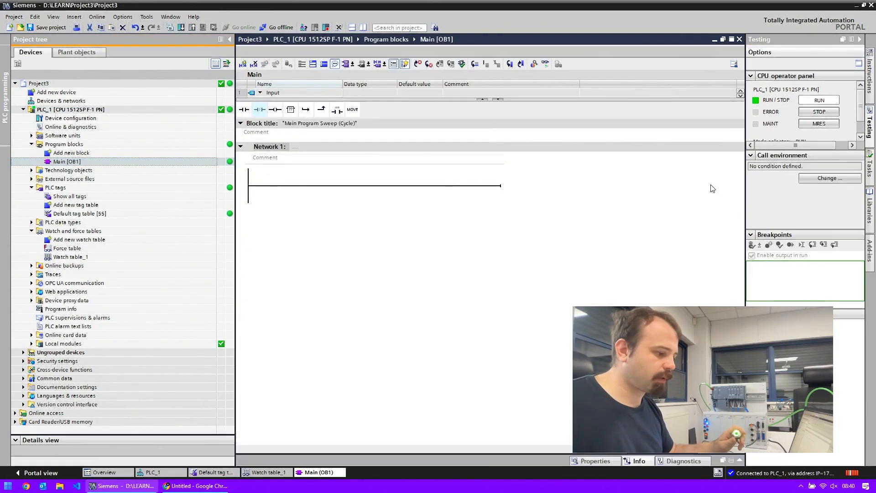
{"action": "left_click_drag", "start_coordinate": [295, 183], "coordinate": [277, 184]}
{"action": "type", "text": "sw"}
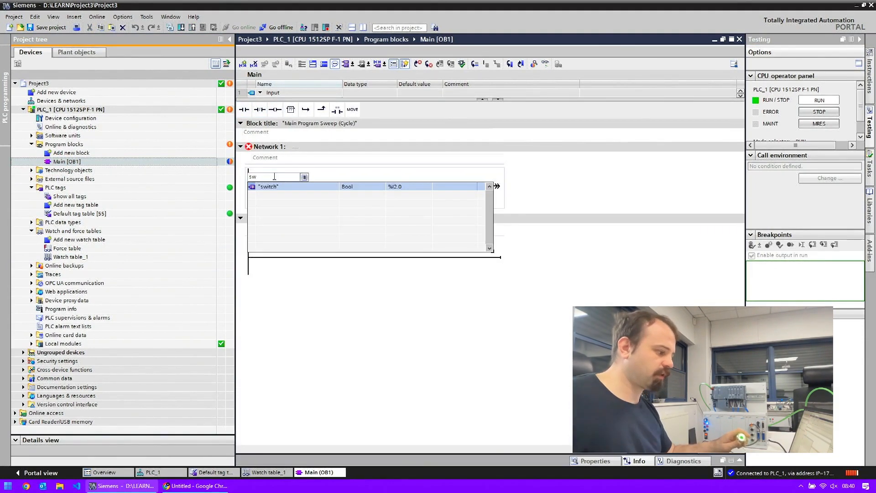
{"action": "left_click", "coordinate": [276, 186]}
Insert a MOVE instruction after the switch contact in Network 1 and change the contact to normally closed
{"action": "left_click", "coordinate": [316, 136]}
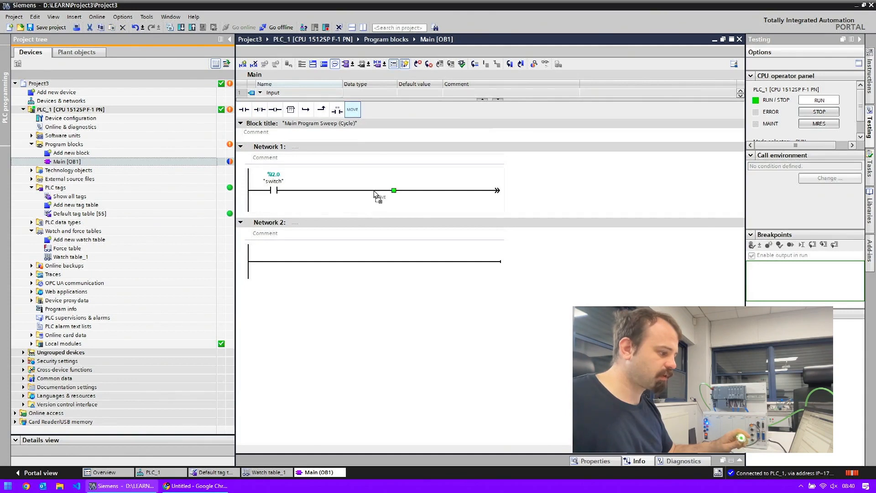
{"action": "left_click_drag", "start_coordinate": [374, 193], "coordinate": [393, 192]}
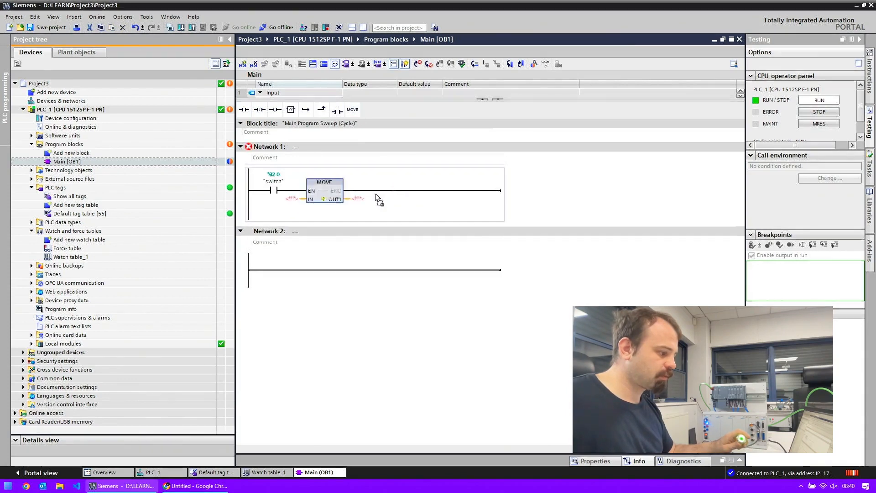
{"action": "left_click", "coordinate": [271, 189]}
{"action": "left_click", "coordinate": [286, 191]}
{"action": "left_click", "coordinate": [303, 204]}
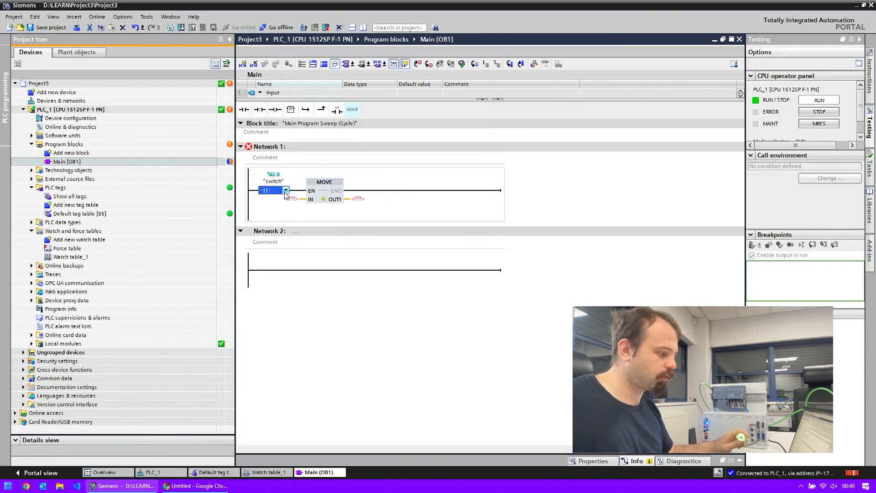
{"action": "left_click", "coordinate": [285, 191]}
{"action": "left_click", "coordinate": [278, 201]}
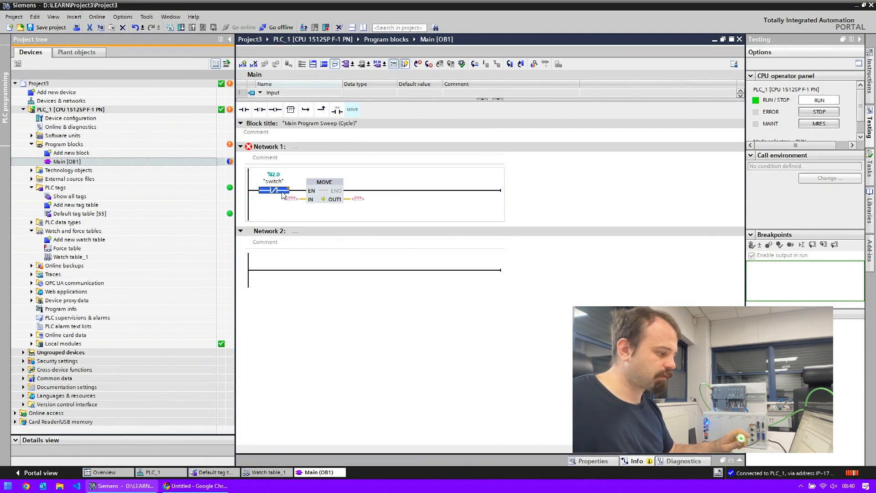
Set the Network 1 MOVE input to 0 and its output to qb2
{"action": "left_click", "coordinate": [290, 199]}
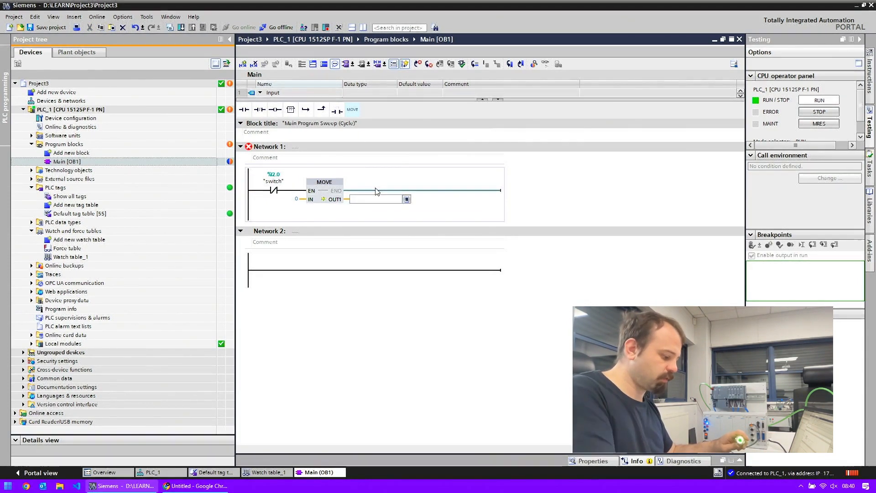
{"action": "type", "text": "qb2"}
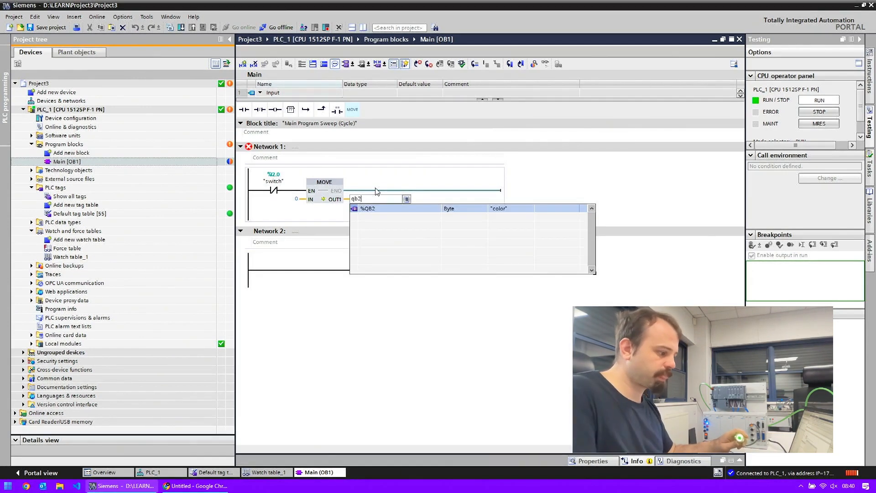
{"action": "key", "text": "Return"}
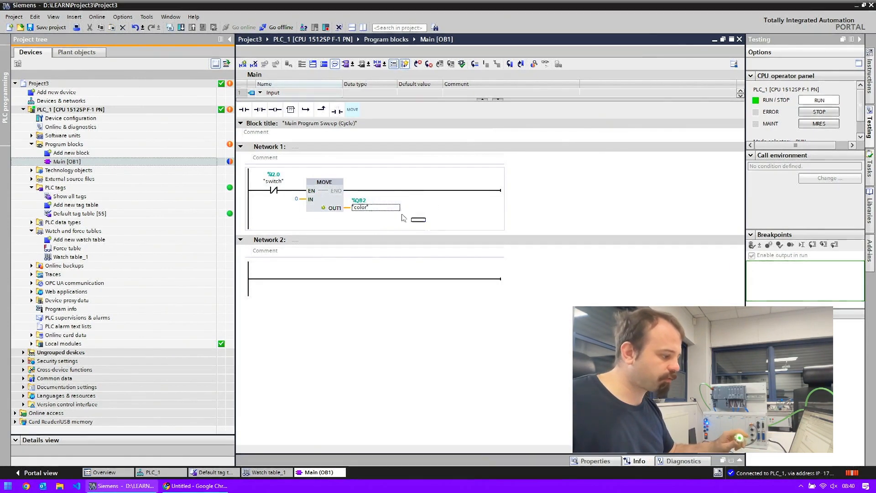
Copy the switch contact and MOVE instruction from Network 1 into Network 2
{"action": "left_click_drag", "start_coordinate": [427, 224], "coordinate": [256, 175]}
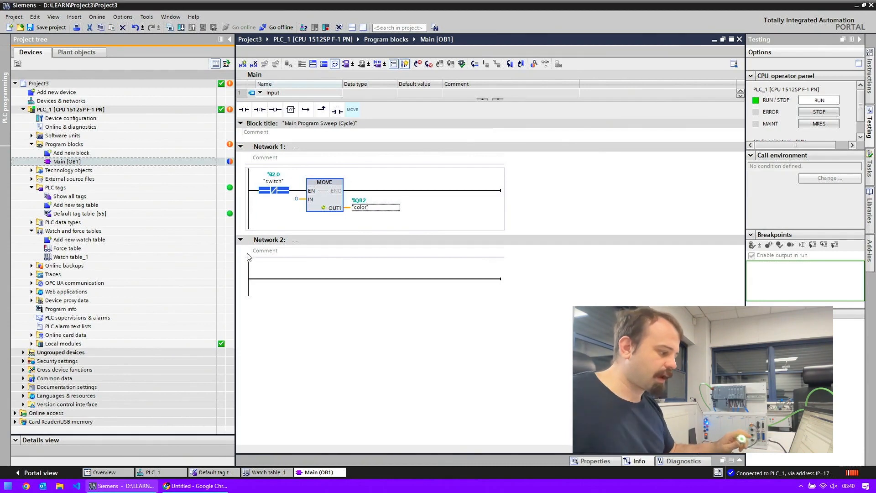
{"action": "left_click", "coordinate": [275, 279]}
{"action": "key", "text": "ctrl+v"}
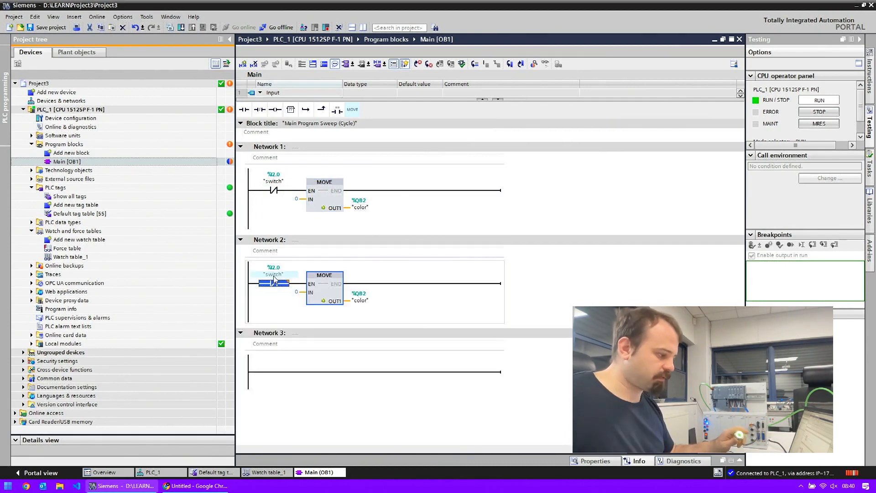
Change the Network 2 switch contact to normally open and set its MOVE input to 4
{"action": "left_click", "coordinate": [288, 282]}
{"action": "left_click", "coordinate": [283, 292]}
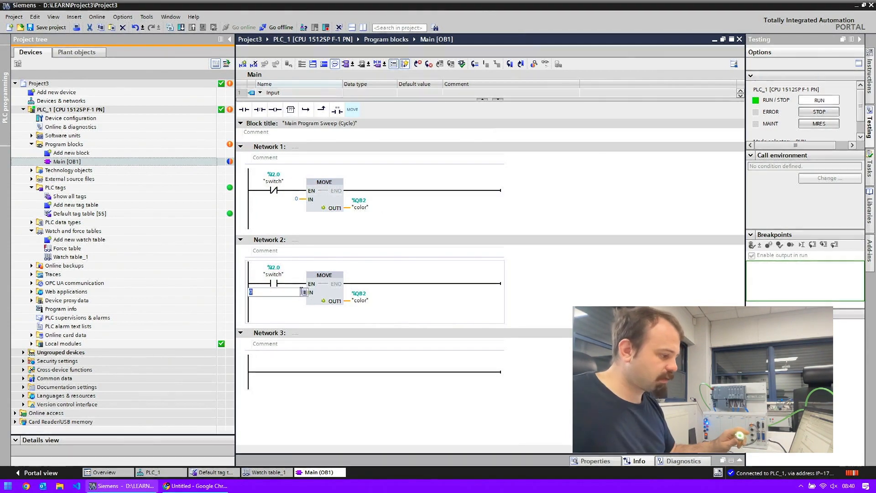
{"action": "key", "text": "BackSpace"}
{"action": "type", "text": "4"}
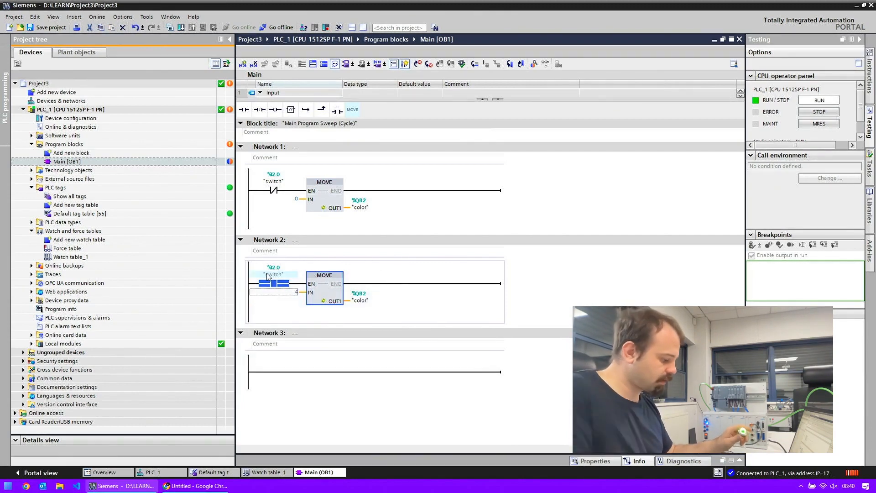
Paste the switch contact and MOVE instruction into Network 3 and insert a TON timer between them with a preset time of 3 s
{"action": "left_click", "coordinate": [286, 370]}
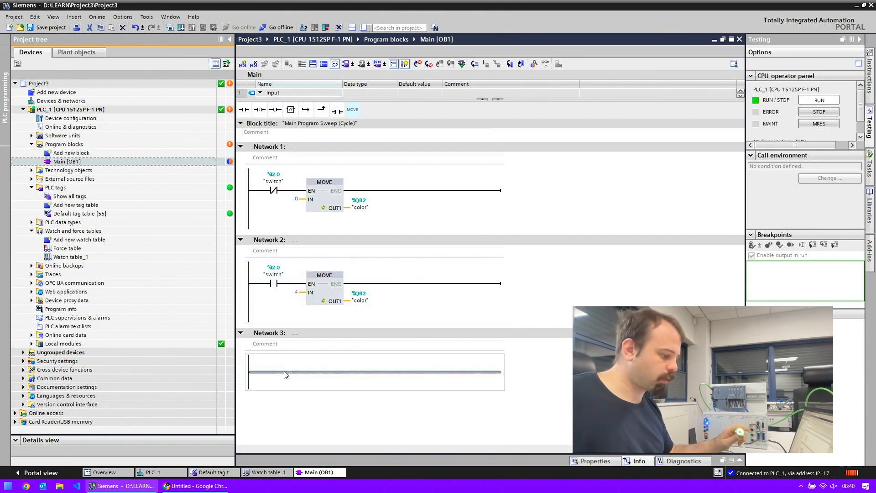
{"action": "key", "text": "ctrl+v"}
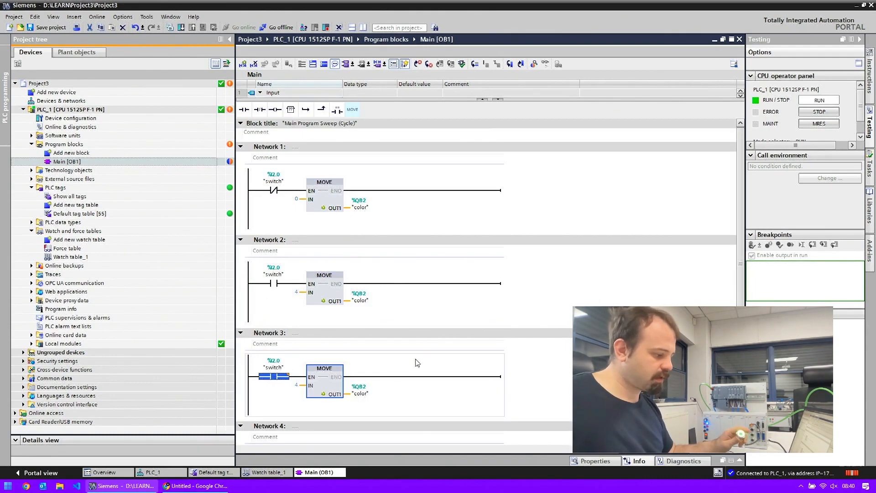
{"action": "left_click", "coordinate": [869, 76]}
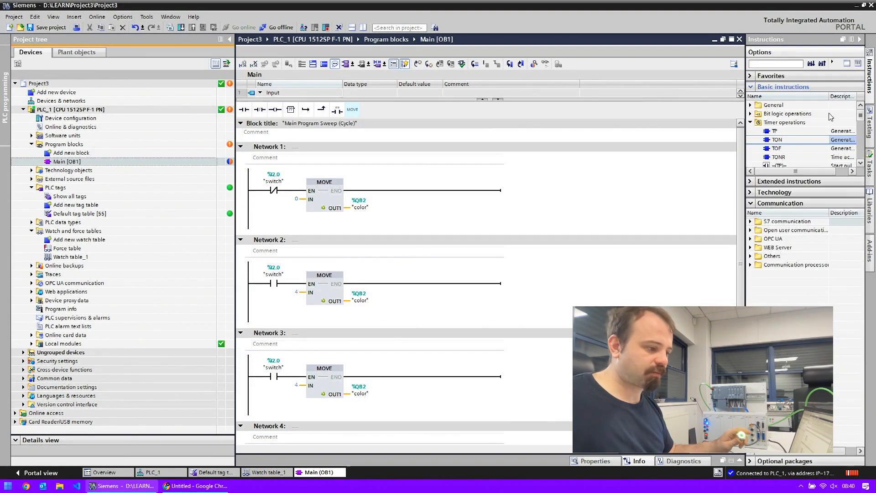
{"action": "left_click_drag", "start_coordinate": [777, 139], "coordinate": [276, 376]}
{"action": "key", "text": "Return"}
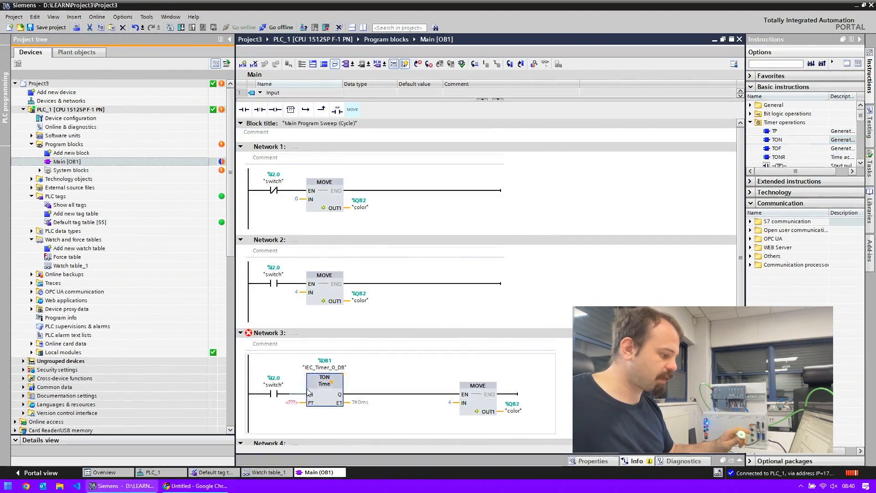
{"action": "type", "text": "t#3s"}
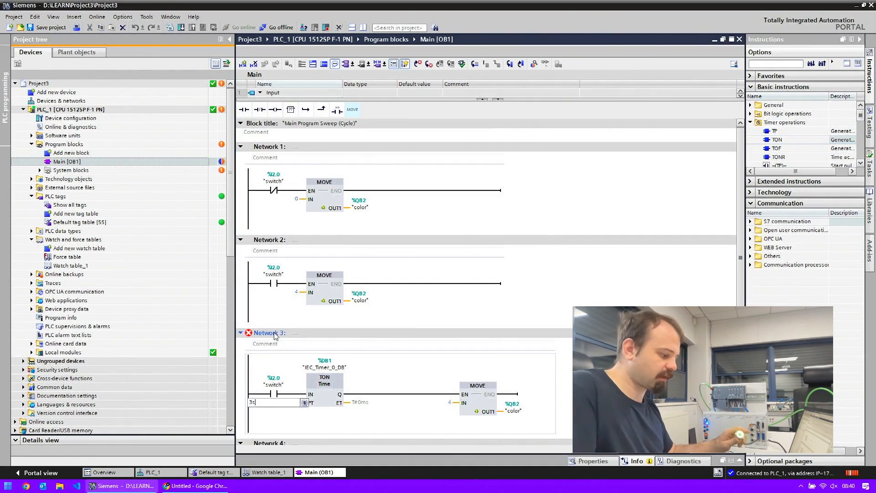
{"action": "key", "text": "Return"}
Download the program with the new timer to PLC_1 and turn on online monitoring of the Main block
{"action": "left_click", "coordinate": [181, 27]}
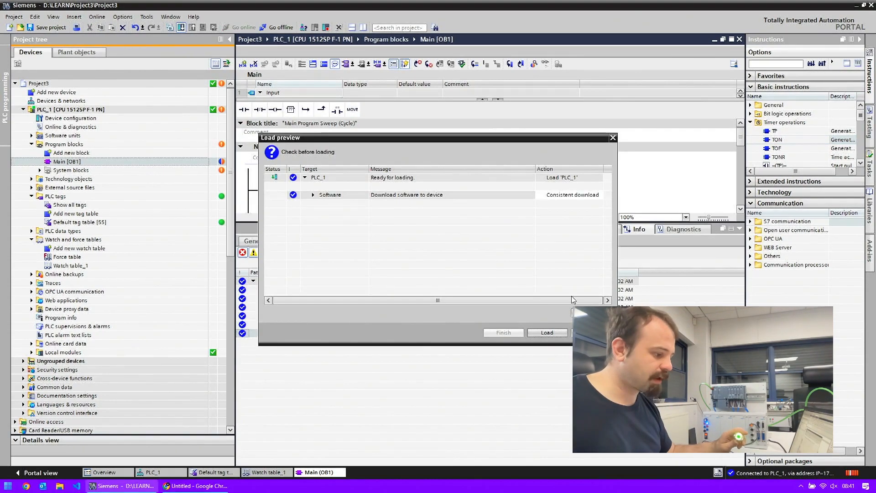
{"action": "left_click", "coordinate": [555, 333]}
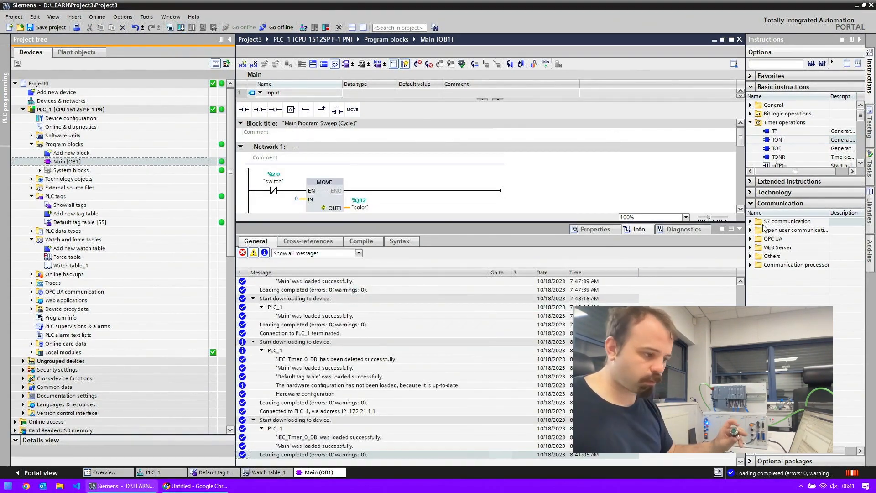
{"action": "left_click", "coordinate": [742, 230]}
{"action": "left_click", "coordinate": [546, 64]}
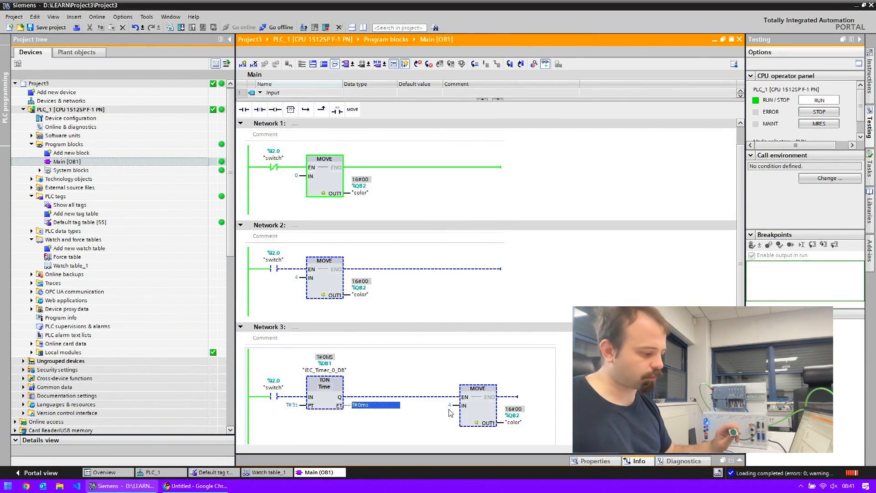
Set the Network 3 MOVE input to 6 and download the changed program, overwriting the Main block in the PLC
{"action": "key", "text": "Return"}
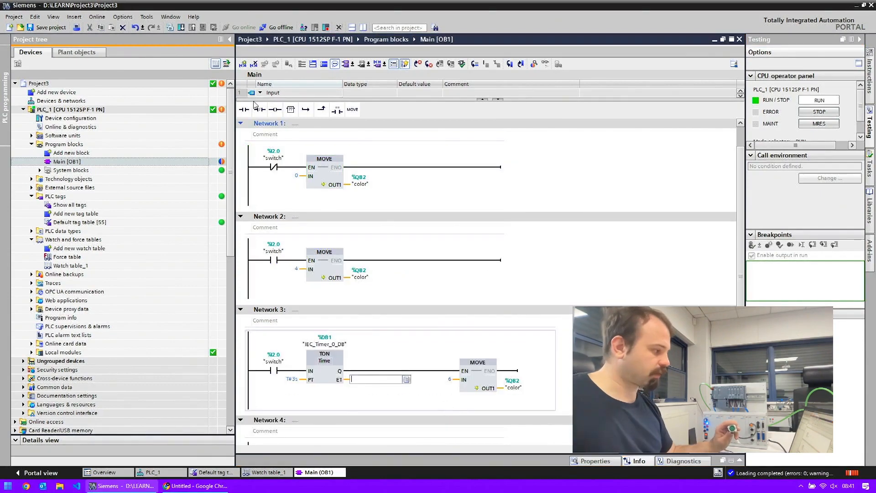
{"action": "left_click", "coordinate": [181, 27]}
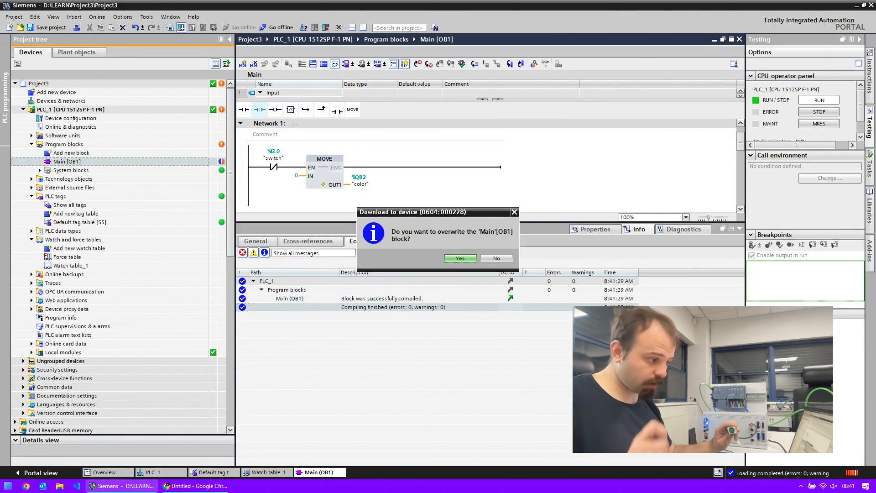
{"action": "left_click", "coordinate": [462, 259]}
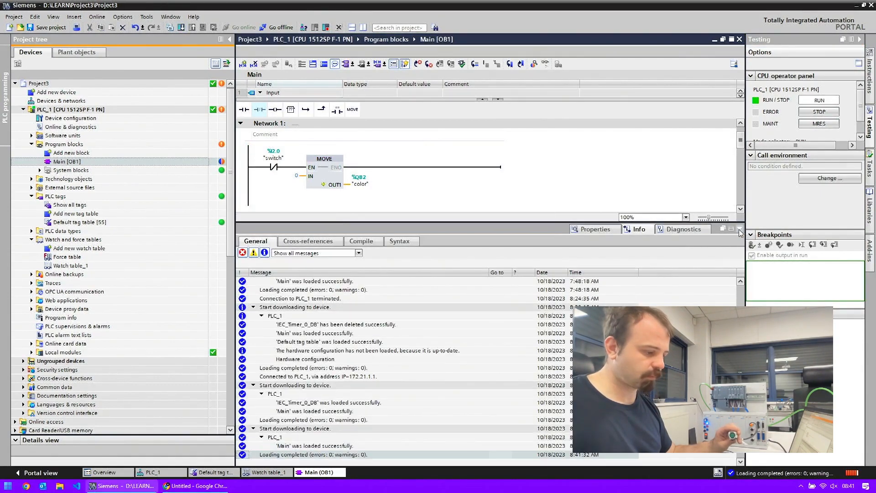
{"action": "left_click", "coordinate": [740, 229]}
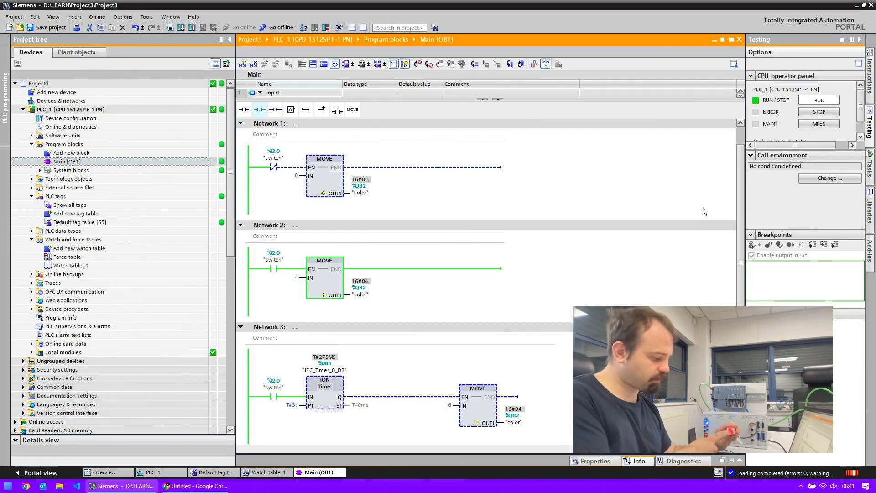